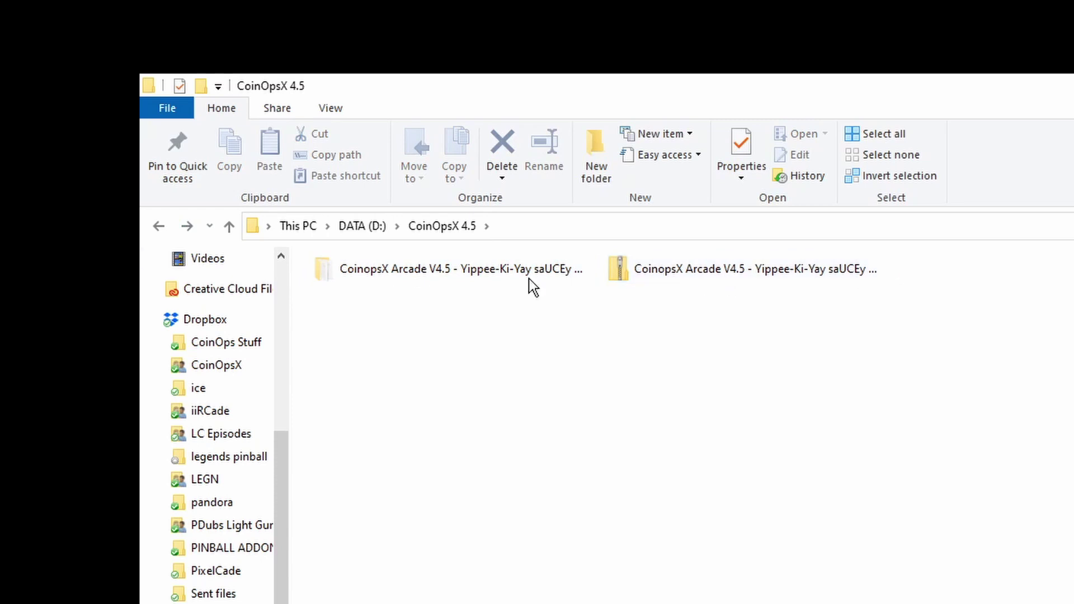
- Open the CoinopsX Arcade V4.5 - Yippee-Ki-Yay saUCEy Edition folder and look through the 4.5 Game List text file
double_click(419, 276)
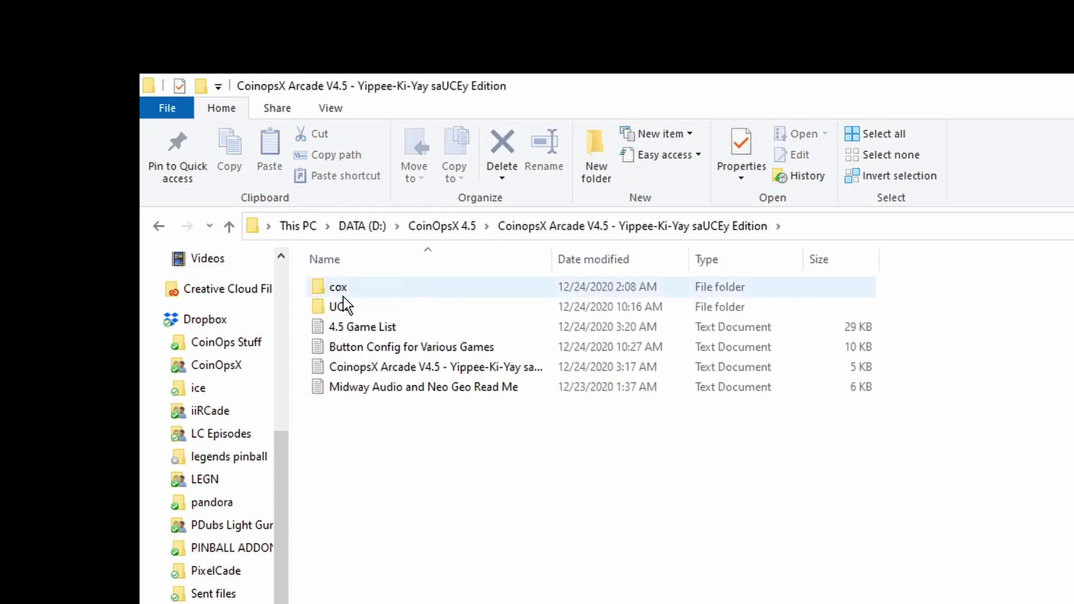
mouse_move(344, 297)
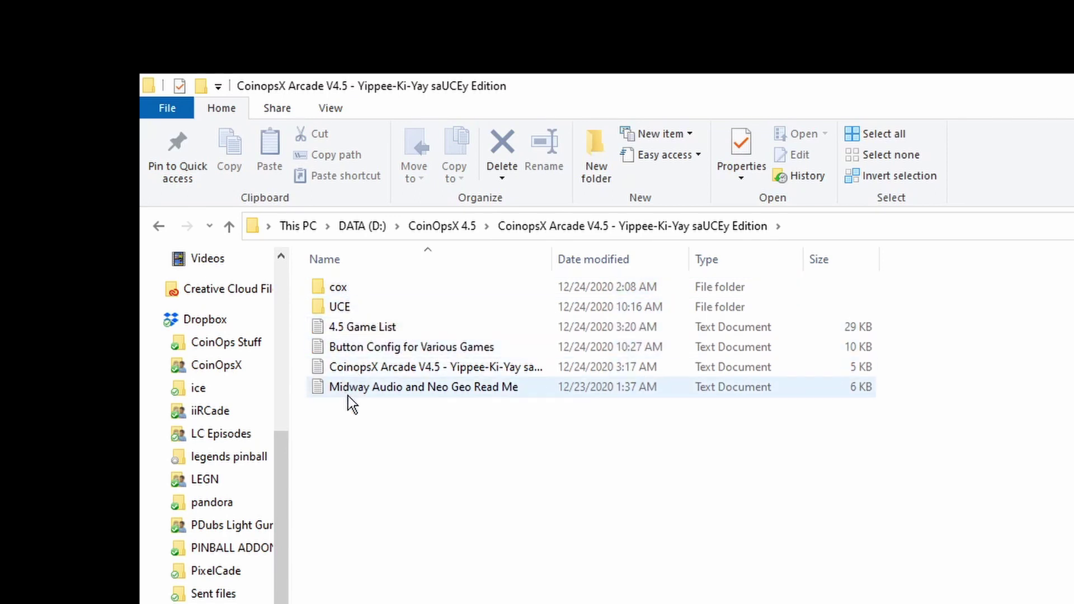
double_click(372, 327)
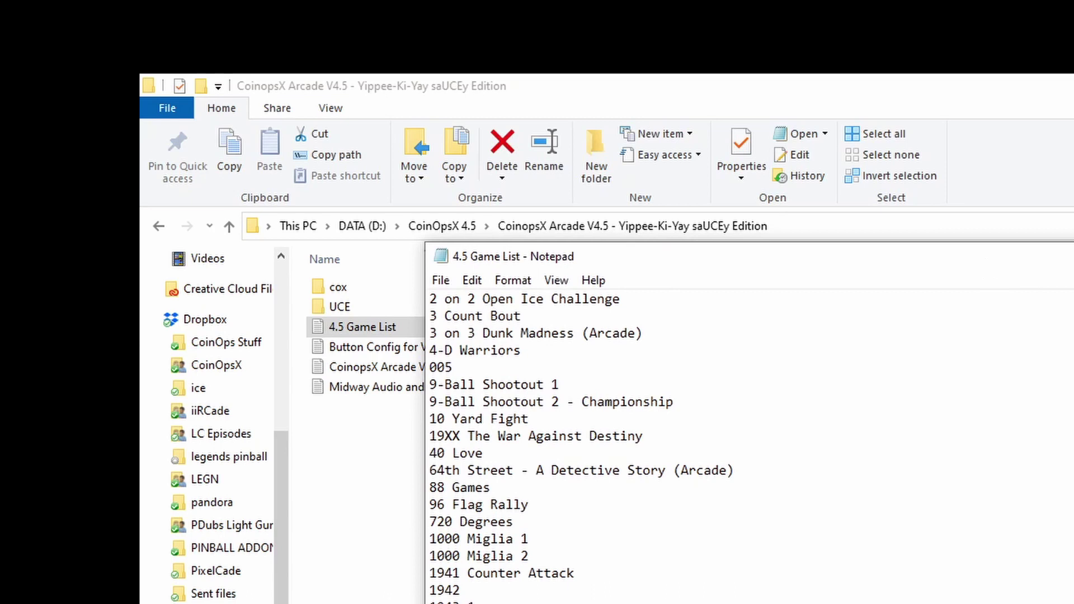
key(super+Up)
scroll(778, 569, down, 20)
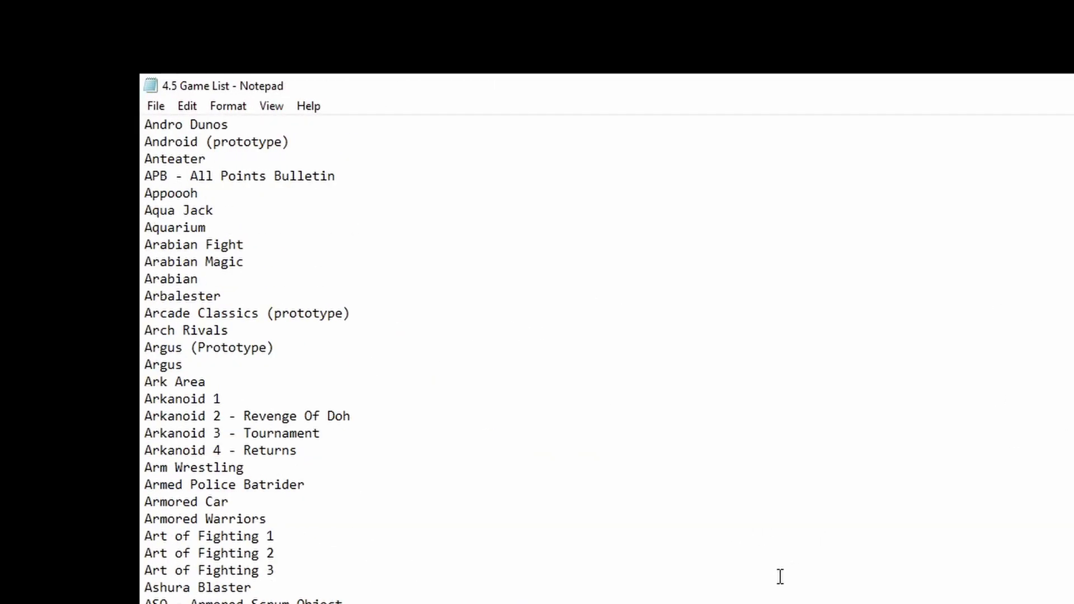
scroll(780, 580, down, 20)
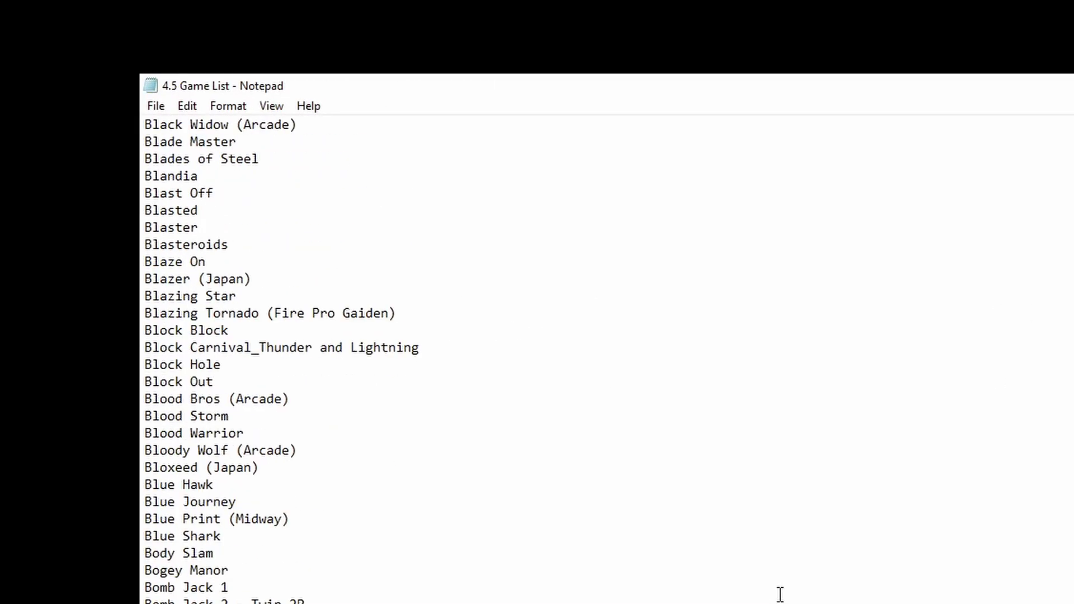
scroll(781, 596, down, 6)
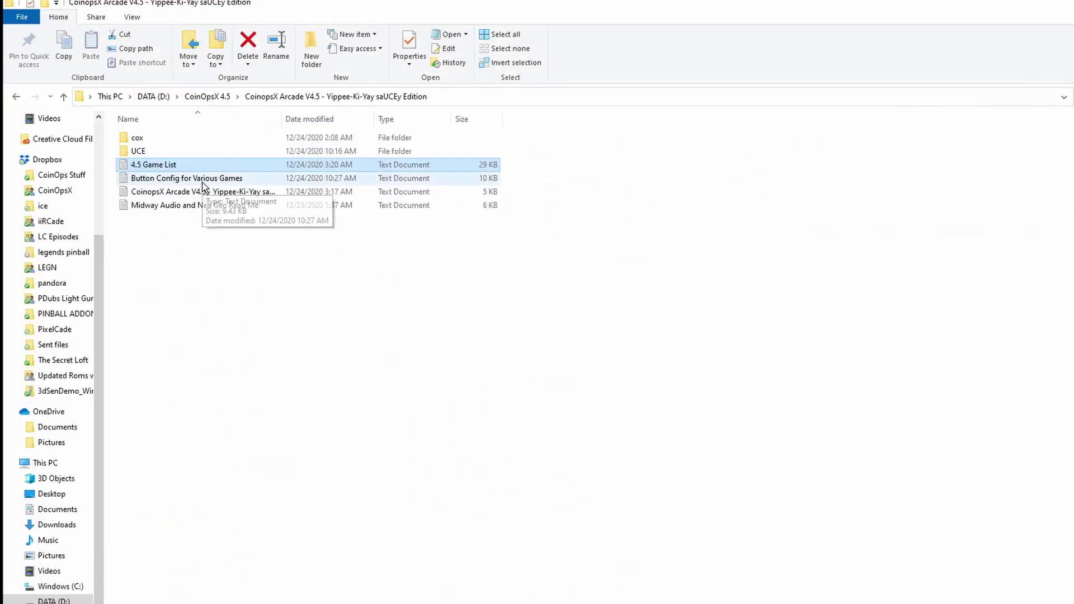
- Open the Button Config for Various Games file and review the fighting-game button layouts and the two games that need re-mapping
double_click(202, 179)
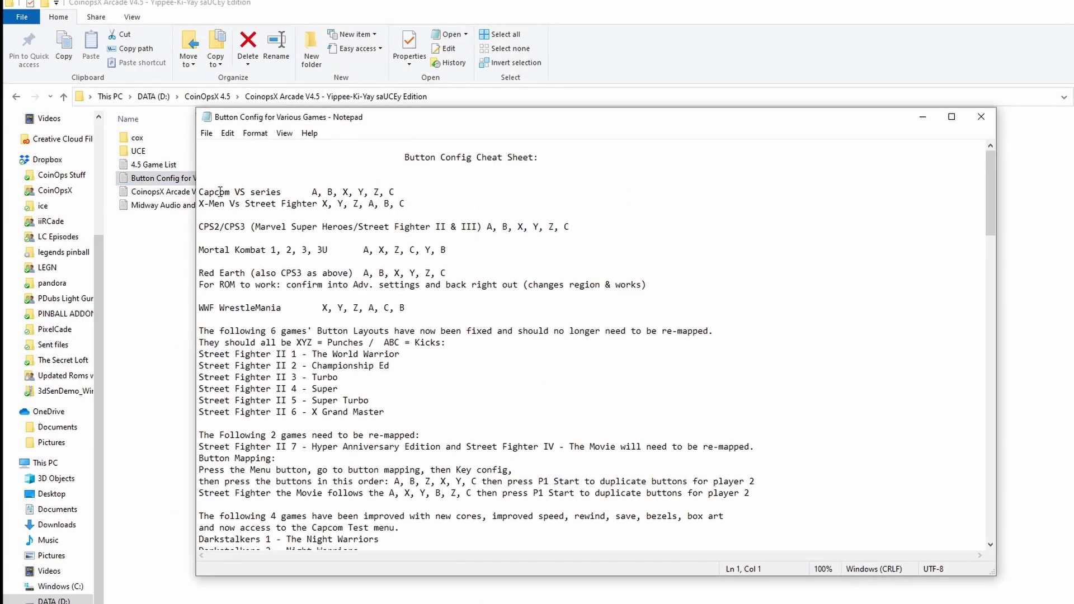
drag(201, 204, 404, 205)
drag(222, 255, 427, 253)
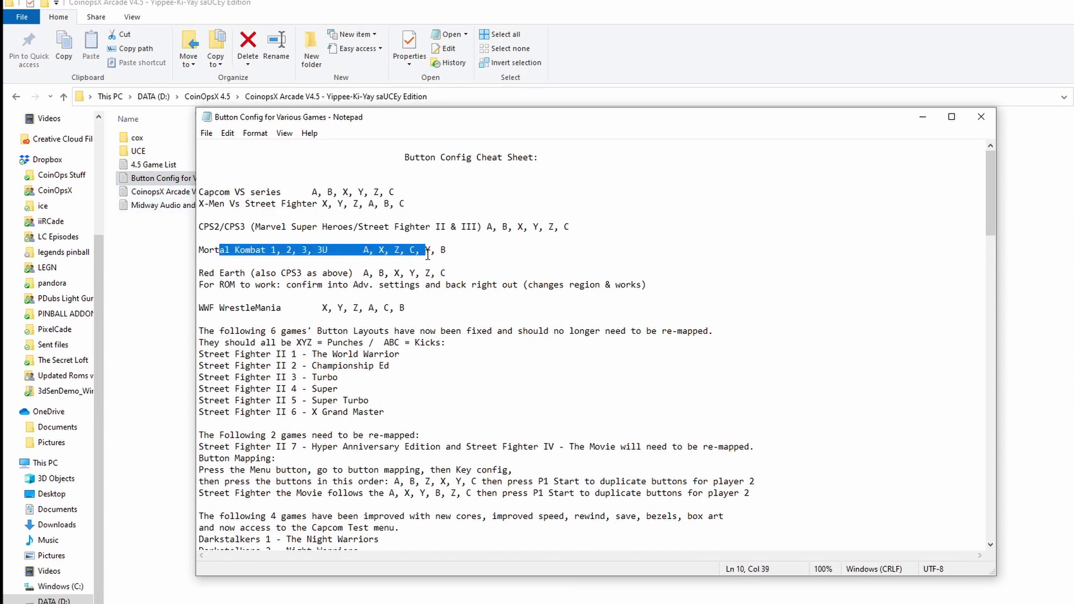
drag(223, 308, 425, 312)
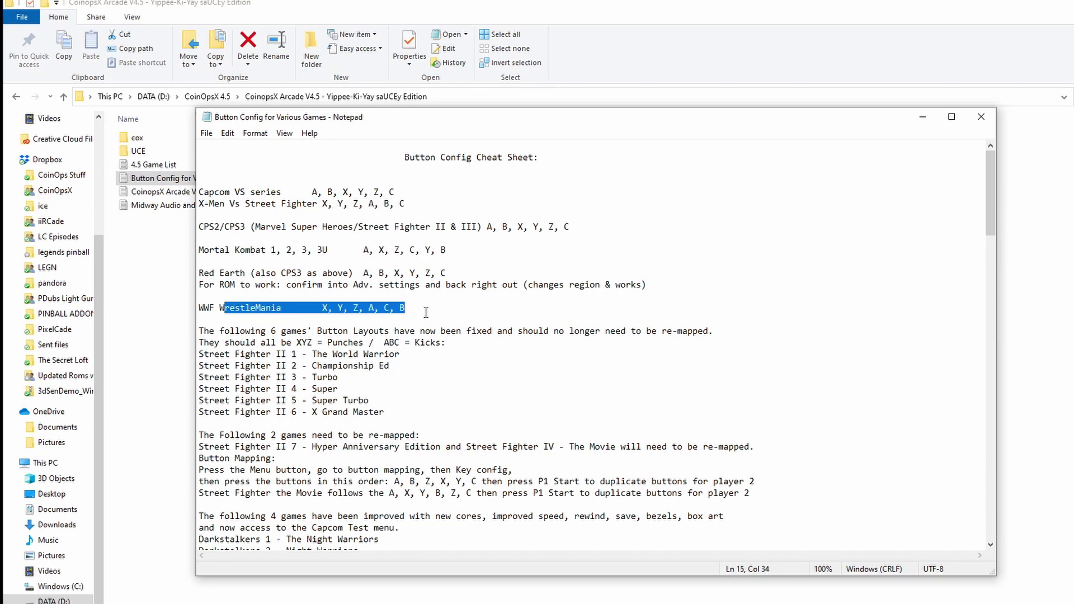
scroll(390, 419, down, 6)
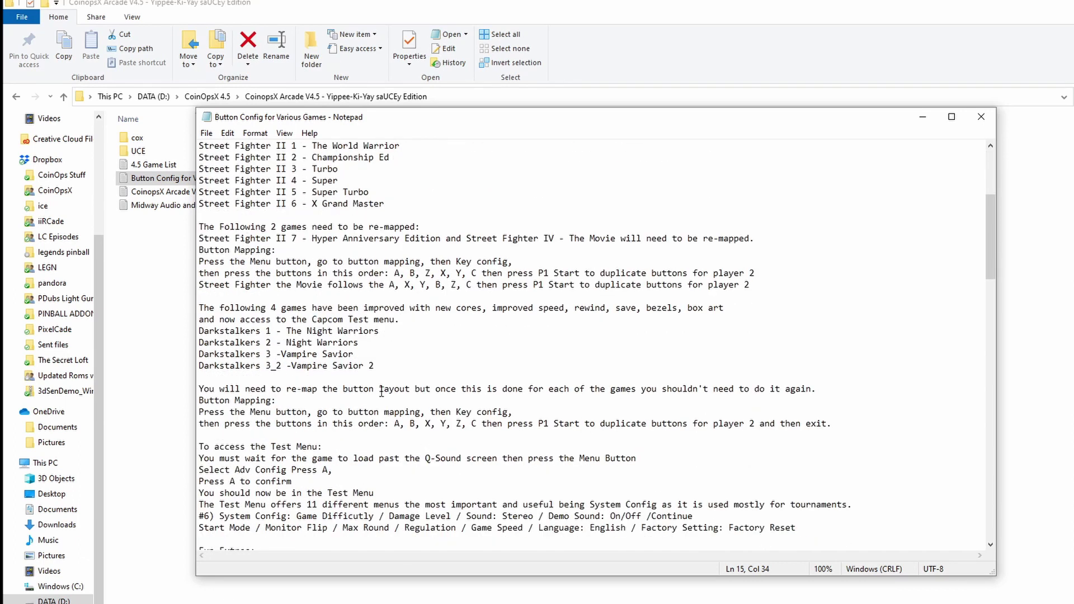
drag(199, 226, 797, 295)
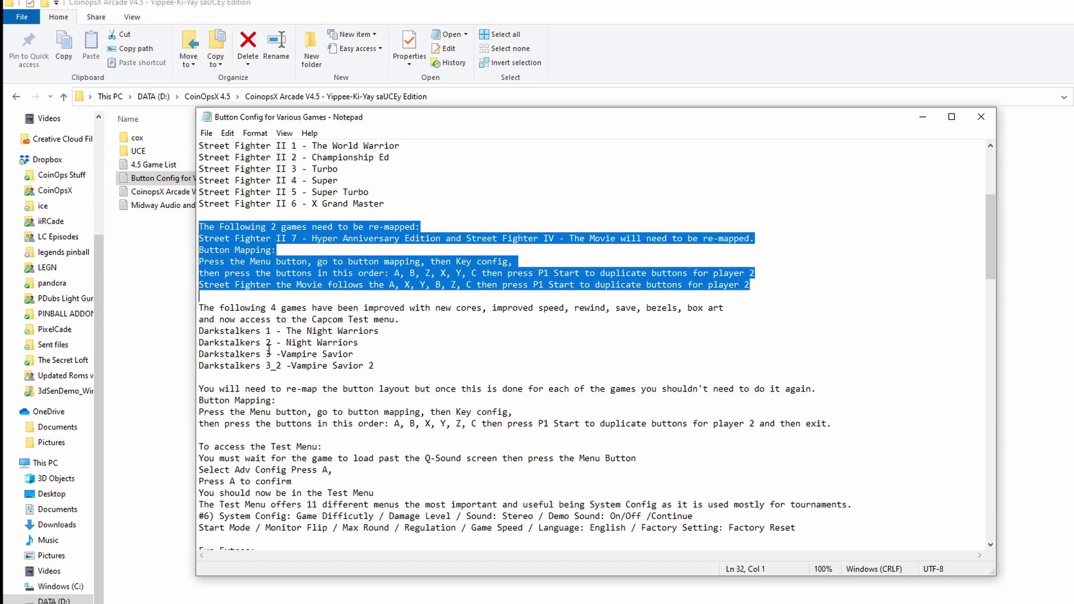
- Read the remaining button config notes, covering the Darkstalkers games, The Simpsons 2p, NBA Jam and the twin-stick titles
scroll(269, 349, down, 3)
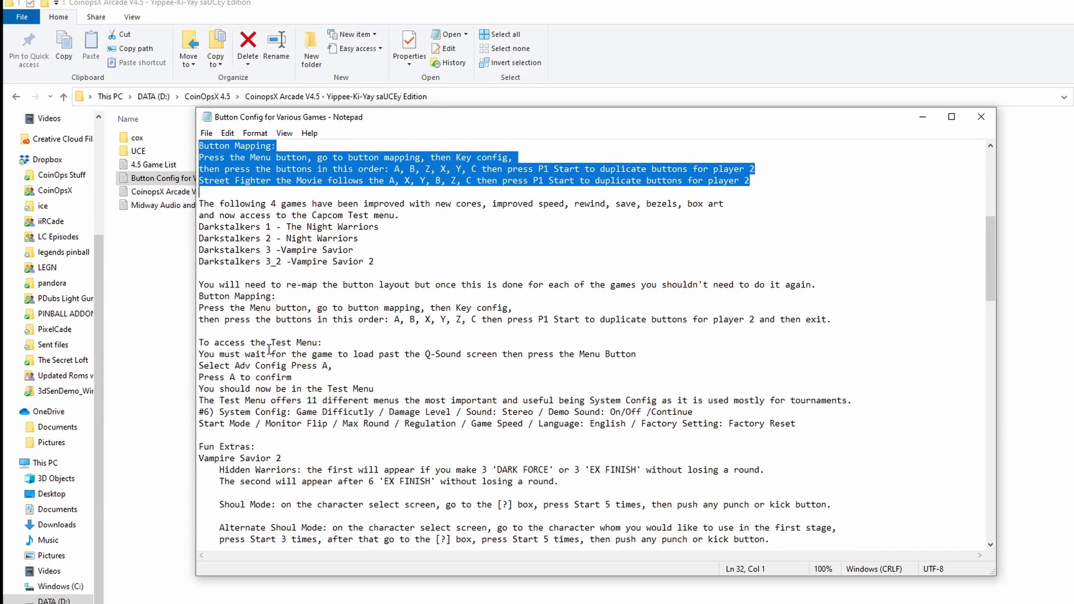
scroll(269, 349, down, 3)
scroll(271, 349, up, 12)
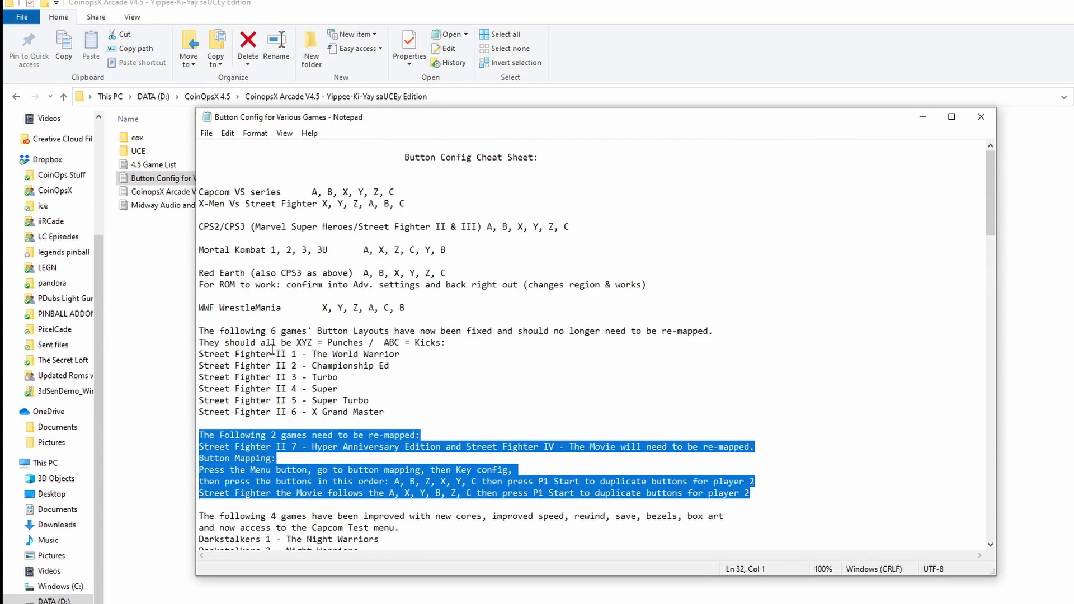
scroll(272, 349, down, 19)
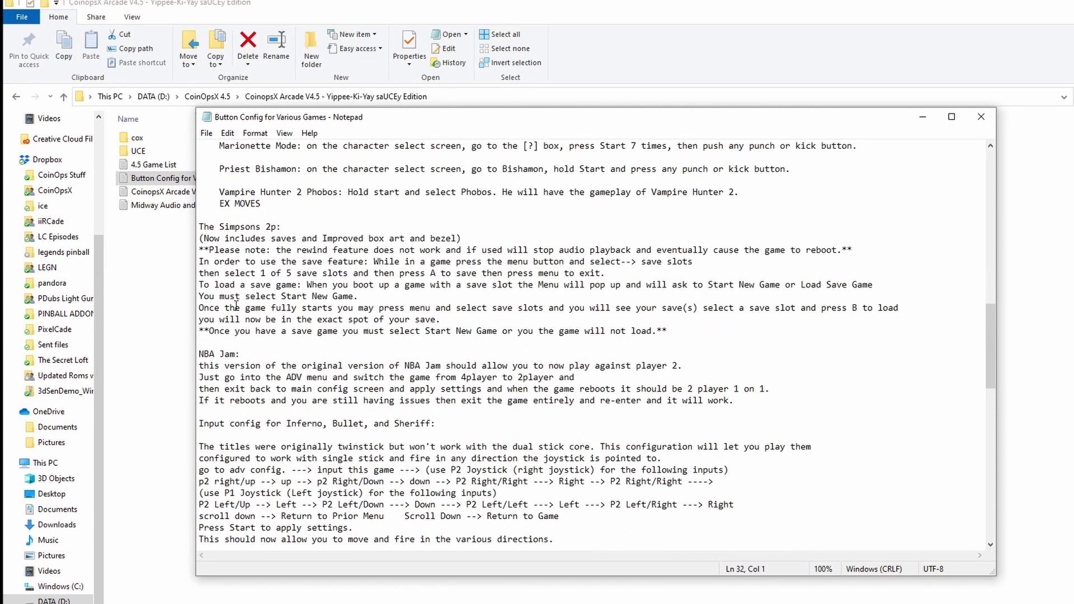
scroll(240, 314, down, 6)
scroll(241, 313, up, 3)
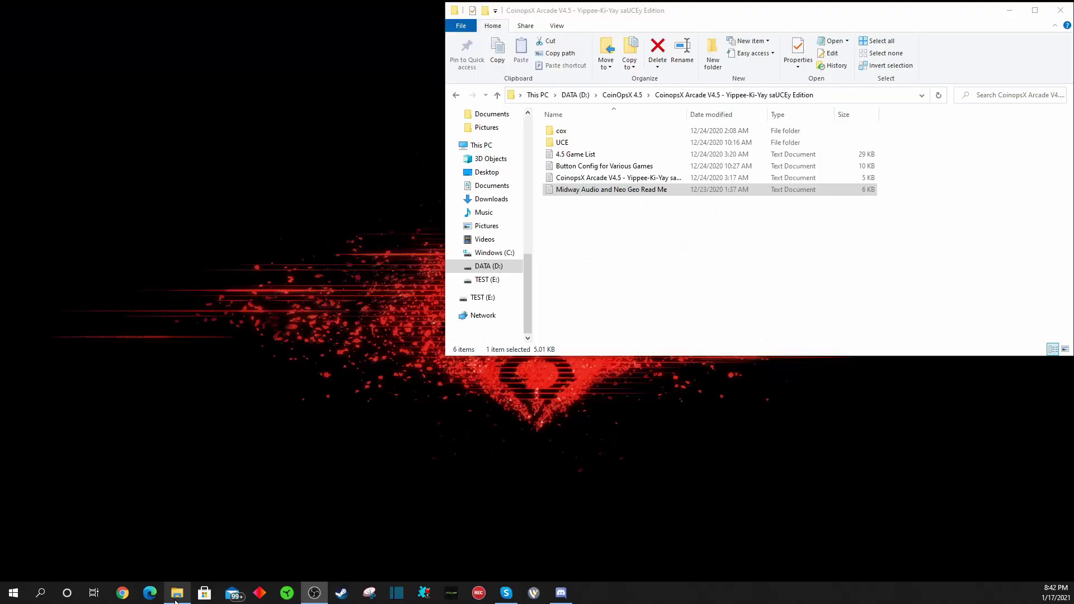
- Open a new File Explorer window and show the contents of the TEST (E:) drive
right_click(175, 597)
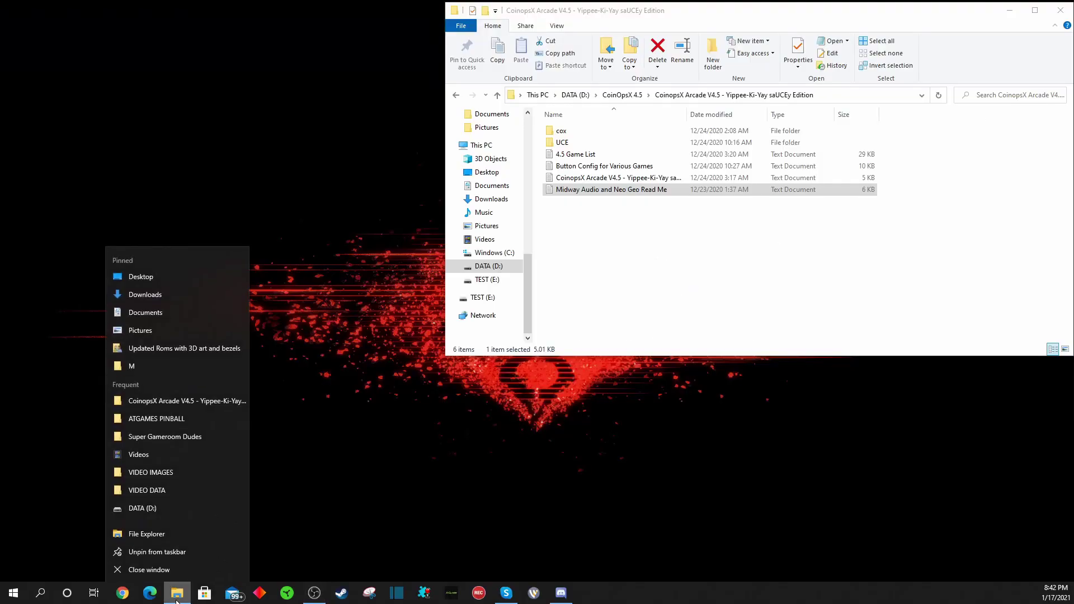
click(159, 535)
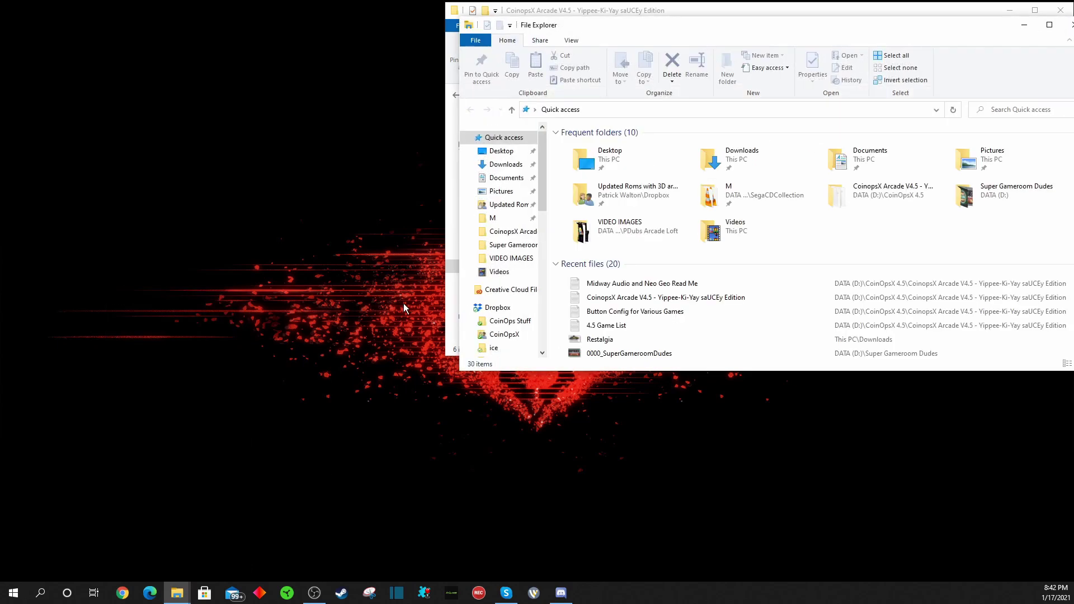
drag(543, 186, 515, 305)
scroll(517, 303, down, 2)
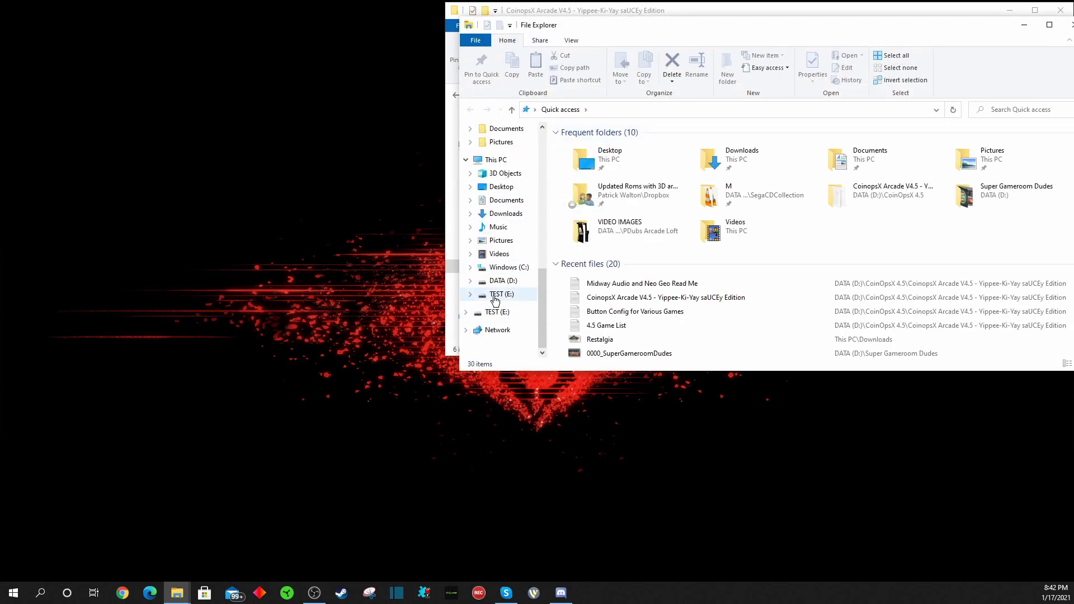
click(494, 297)
- Rename the TEST (E:) drive to CoinOpsX4-5
right_click(497, 300)
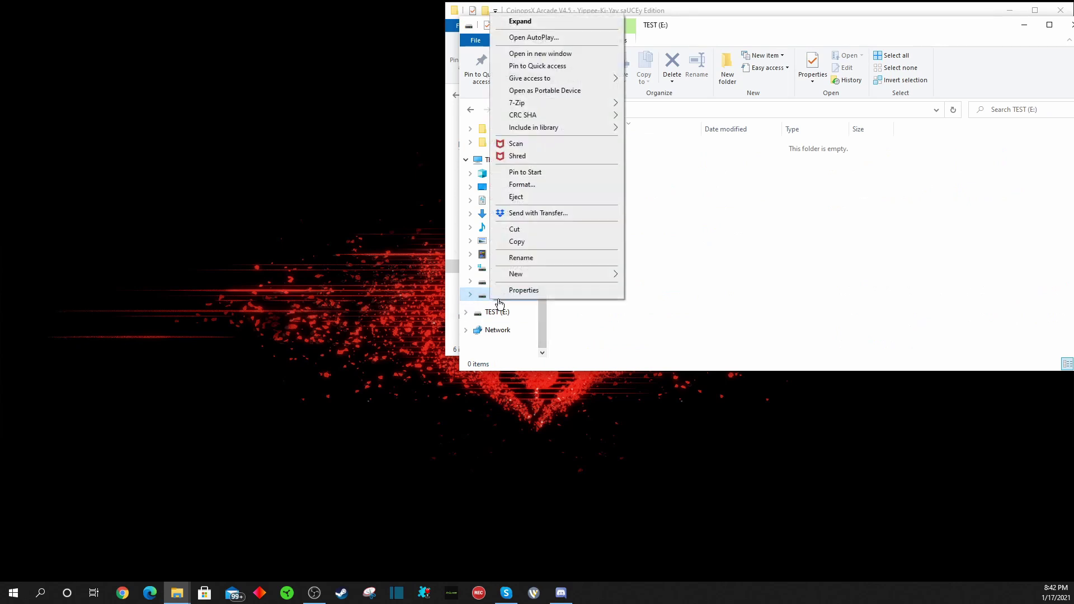
click(521, 259)
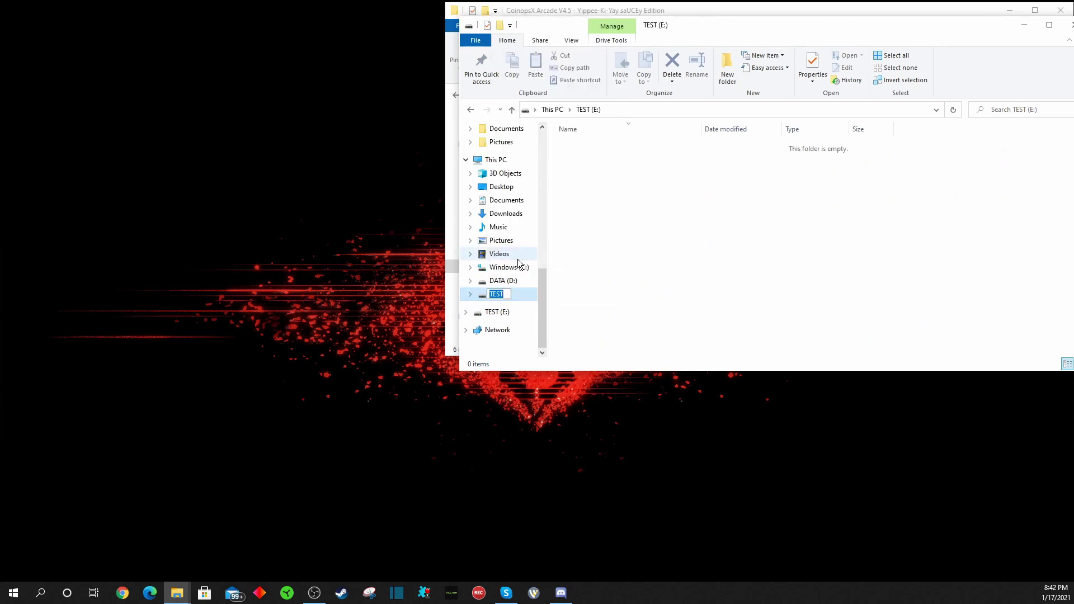
text(CoinOpsX 4)
key(BackSpace)
key(BackSpace)
text(4-5)
click(620, 295)
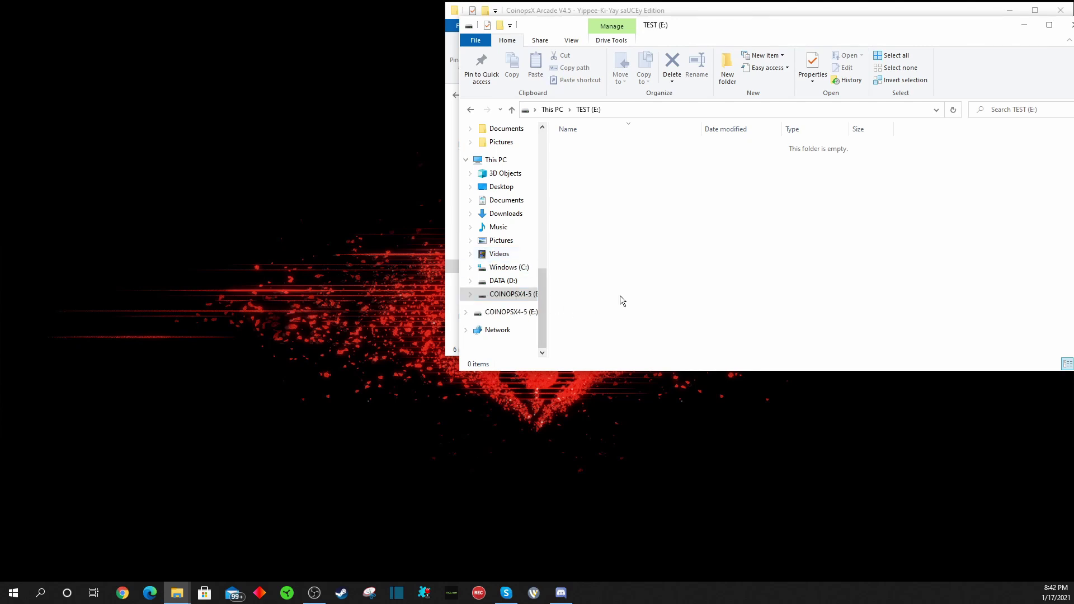
- Quick format the COINOPSX4-5 (E:) drive with the exFAT file system and a 128 kilobyte allocation unit size
drag(740, 31, 465, 74)
right_click(246, 339)
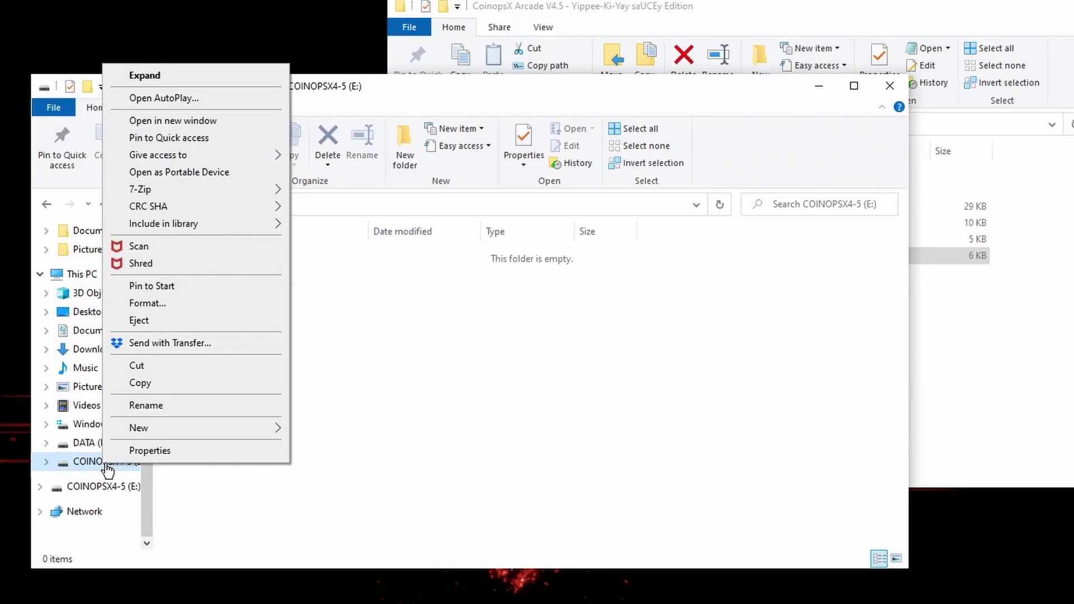
click(144, 303)
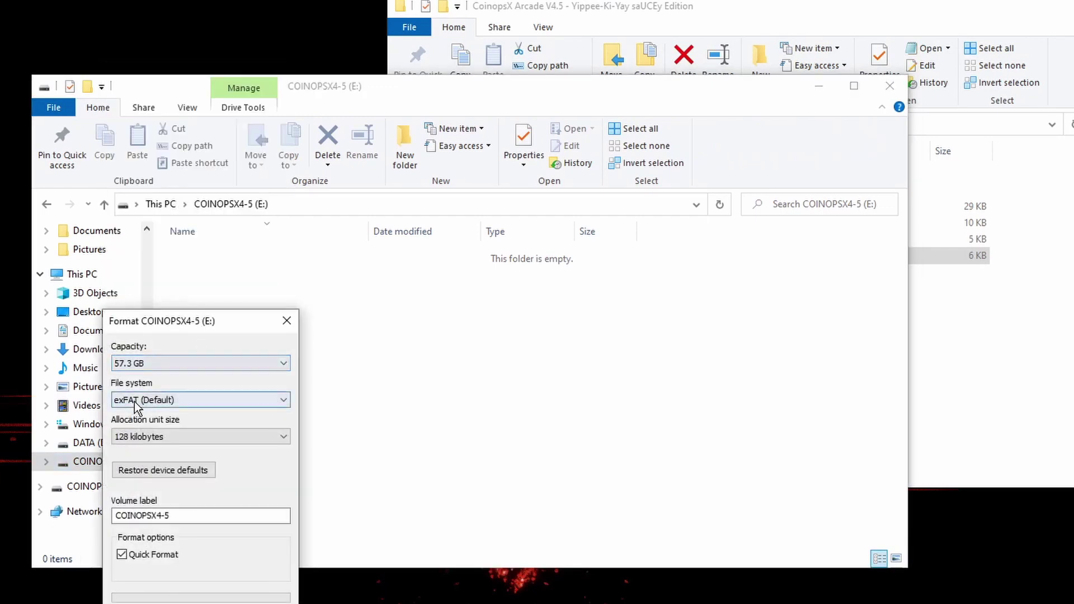
click(146, 402)
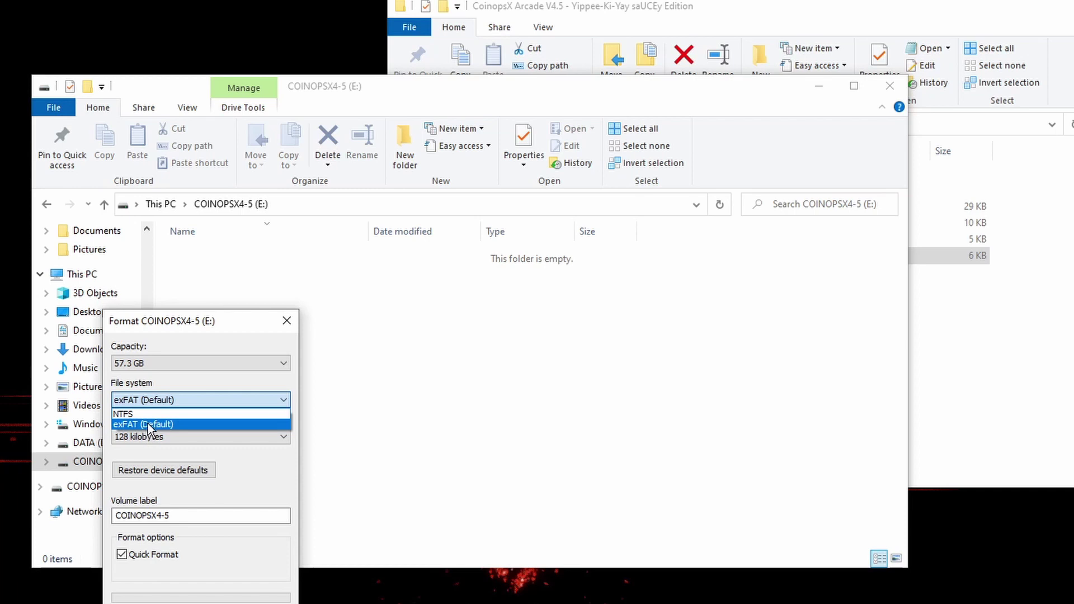
click(148, 422)
click(154, 363)
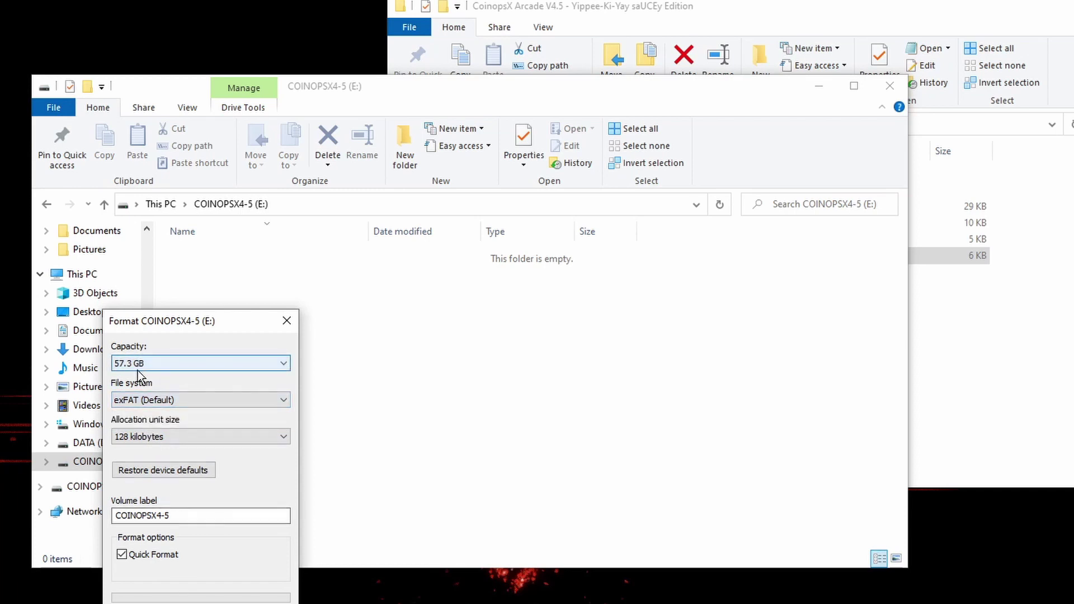
key(Return)
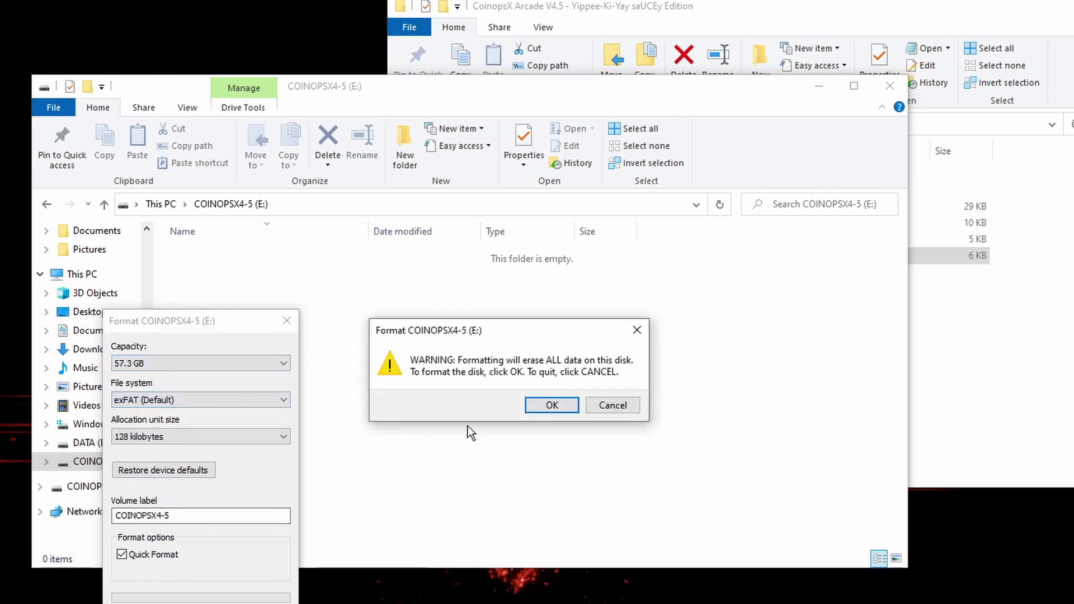
click(556, 405)
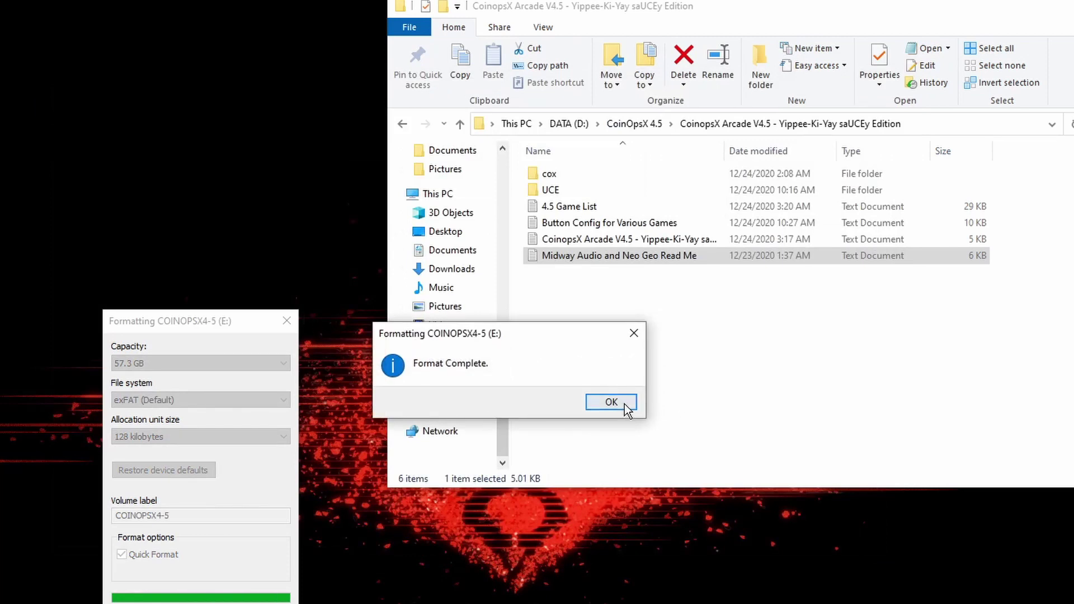
click(627, 408)
key(Escape)
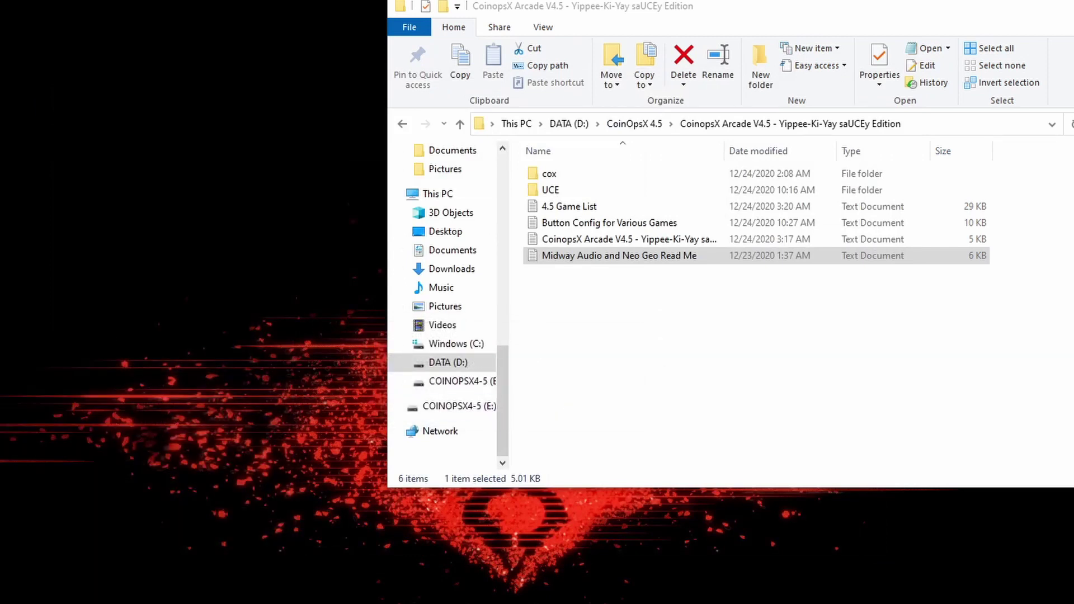
- Open the COINOPSX4-5 (E:) drive in a second file window beside the CoinopsX Arcade V4.5 folder
key(super+e)
drag(539, 102, 274, 19)
click(978, 247)
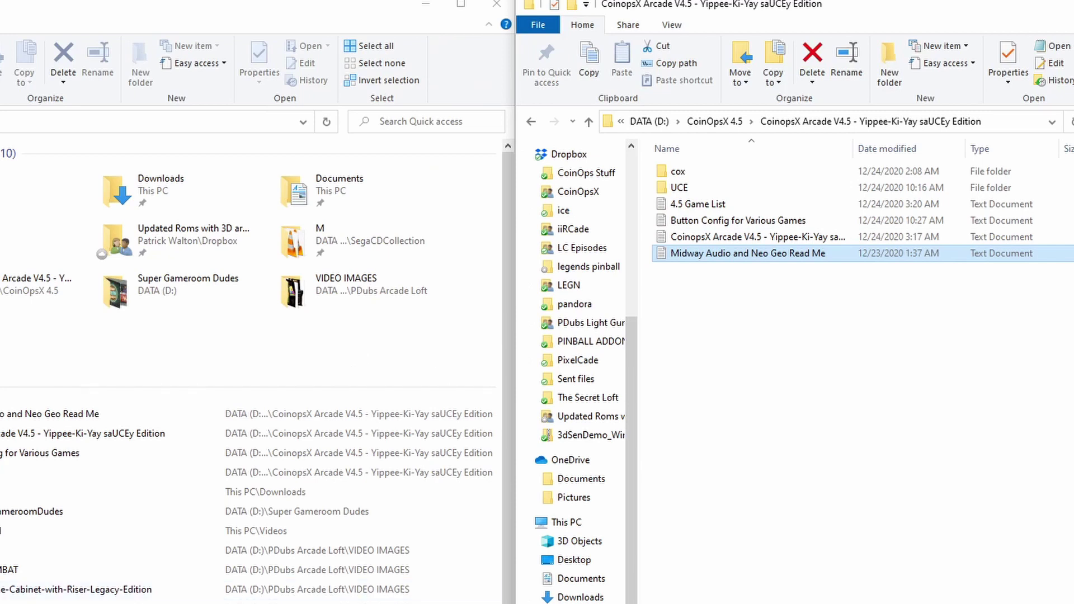
click(779, 396)
- Copy the cox and UCE folders and all four text files from the CoinopsX Arcade V4.5 folder to the COINOPSX4-5 (E:) drive
click(680, 172)
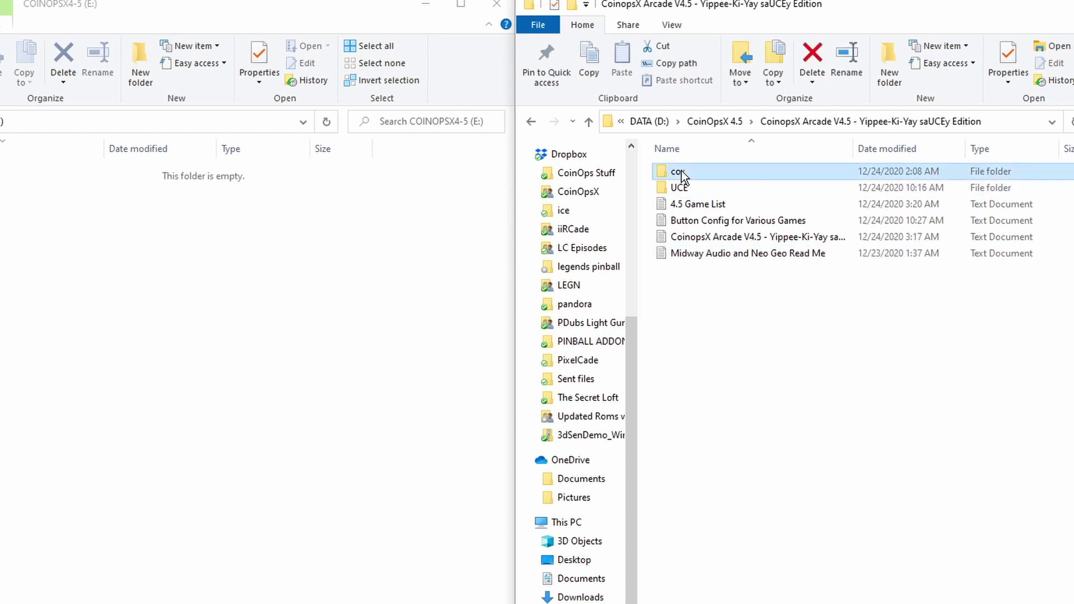
shift+click(715, 253)
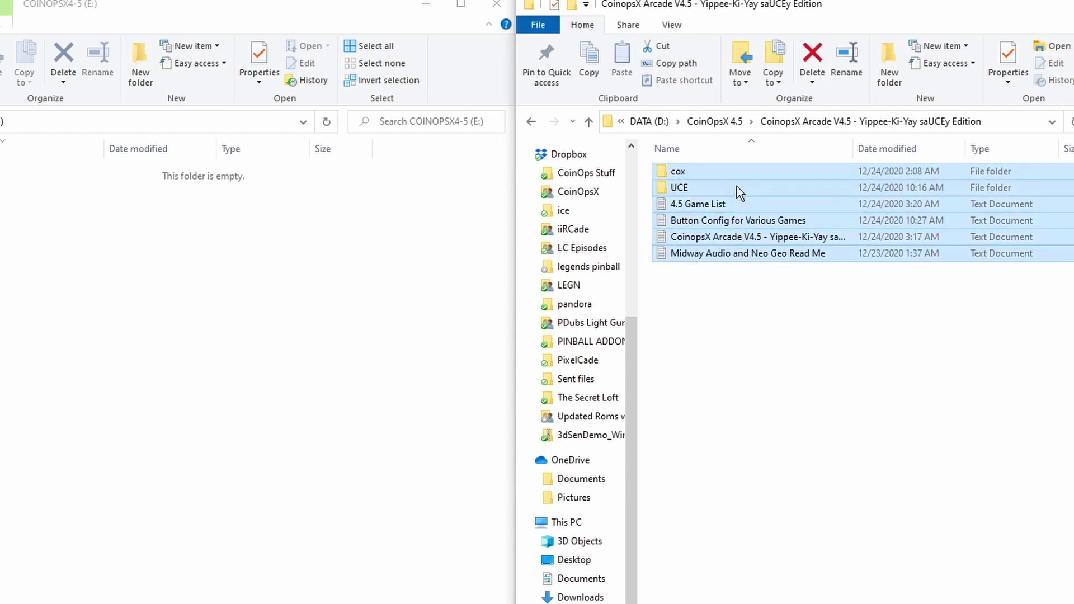
drag(733, 176, 38, 274)
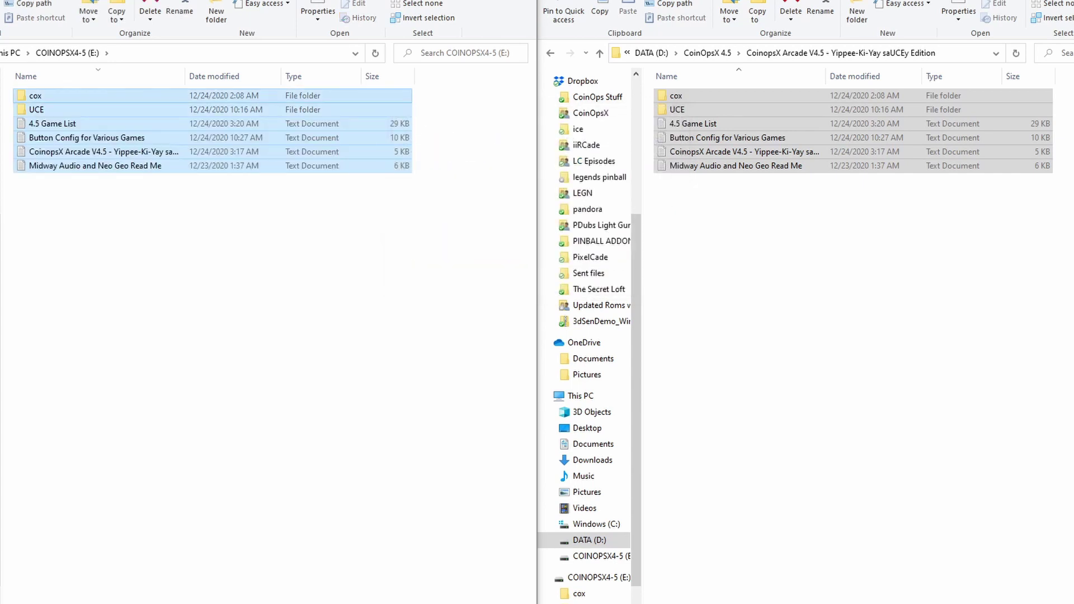
- Close the source folder window and deselect the copied items on the COINOPSX4-5 (E:) drive
key(alt+F4)
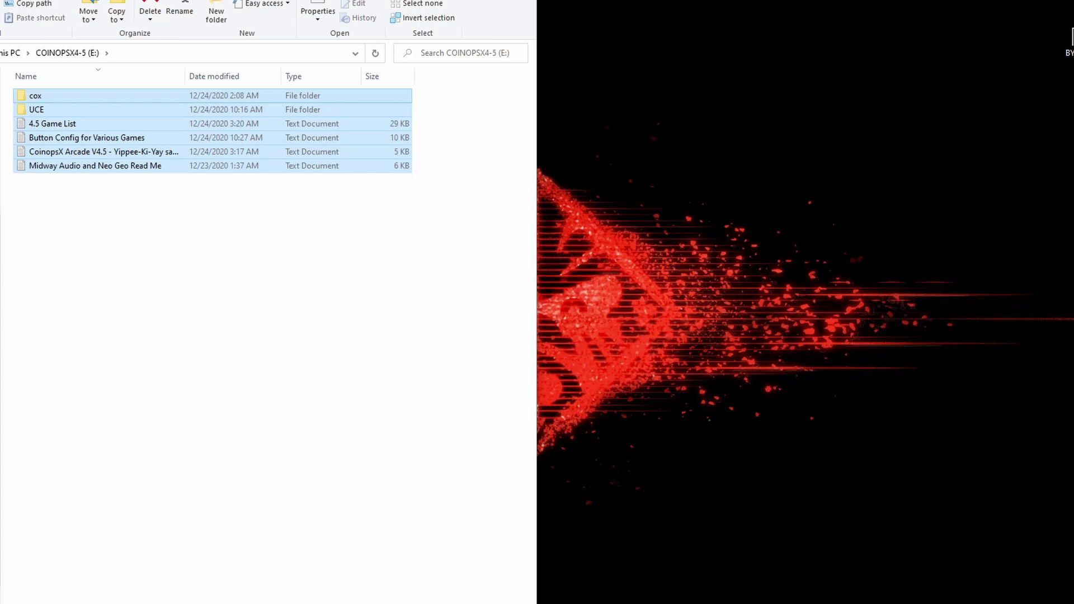
click(775, 174)
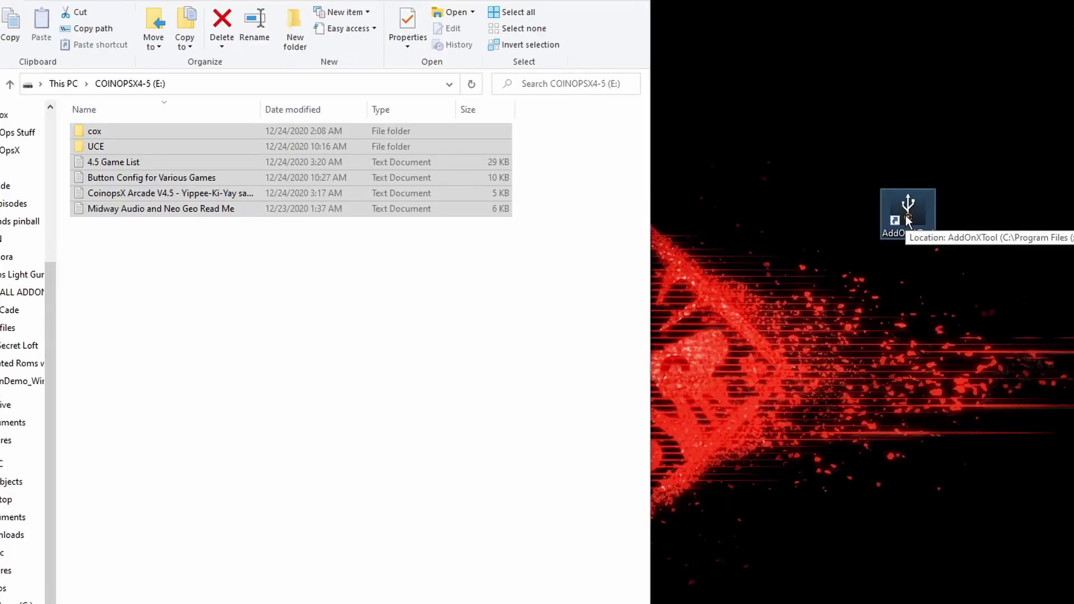
click(277, 329)
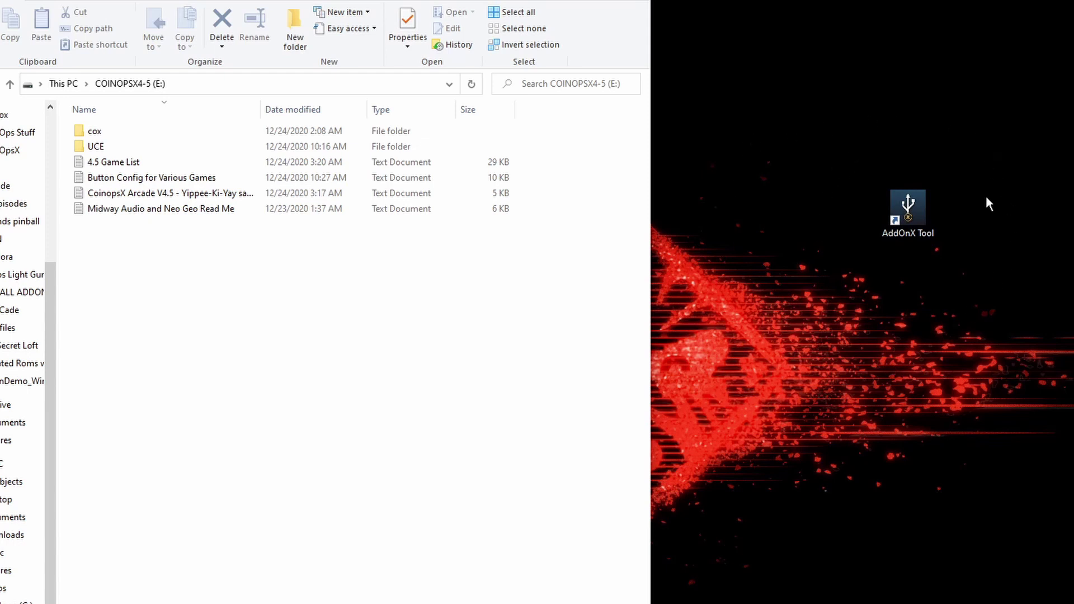
- Launch the AddOnX Tool and move its window to the free desktop area beside the file window
click(909, 210)
double_click(908, 210)
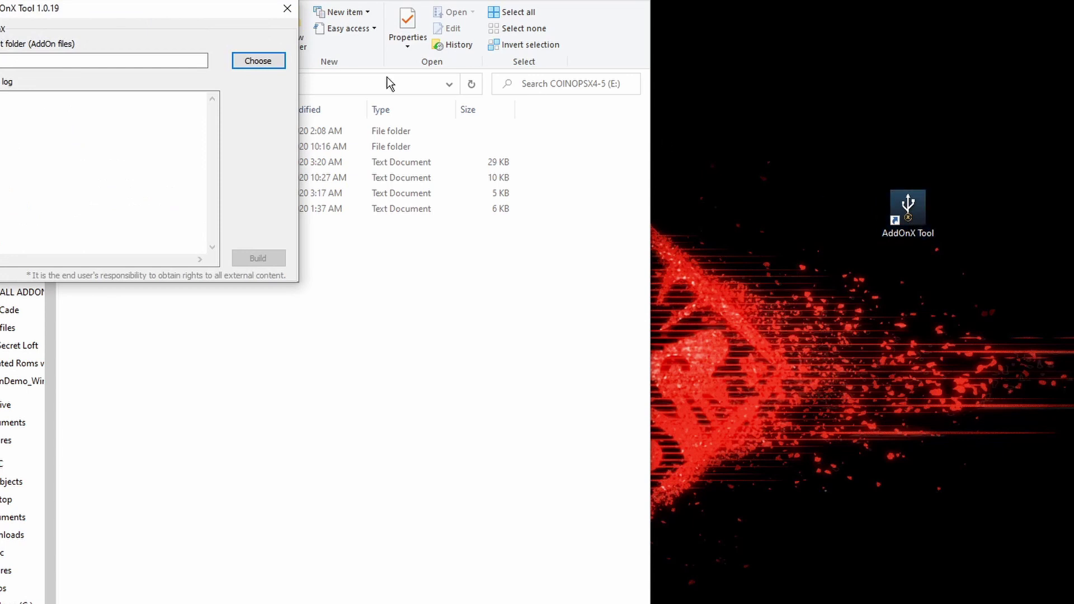
drag(132, 9, 840, 167)
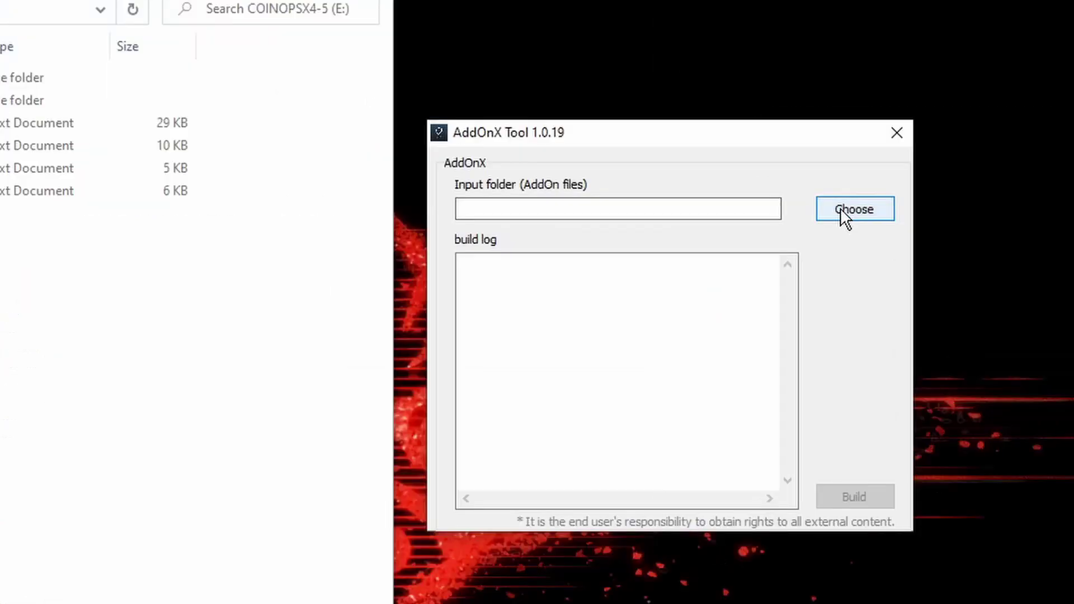
- Set the COINOPSX4-5 (E:) drive as the input folder for the AddOn files and build them
click(958, 225)
scroll(361, 406, down, 4)
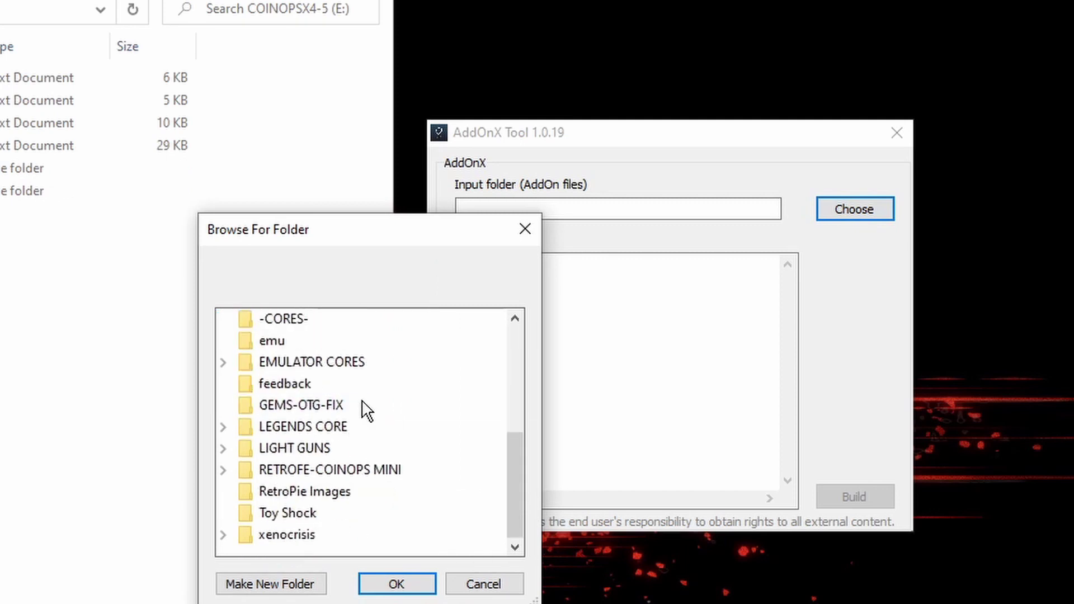
scroll(365, 411, up, 2)
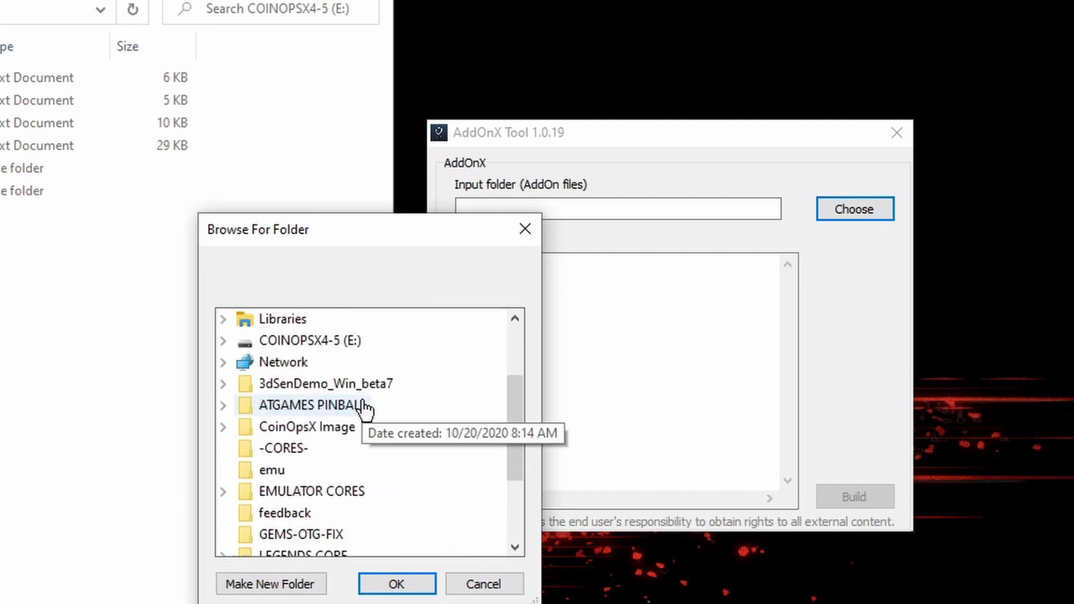
click(282, 347)
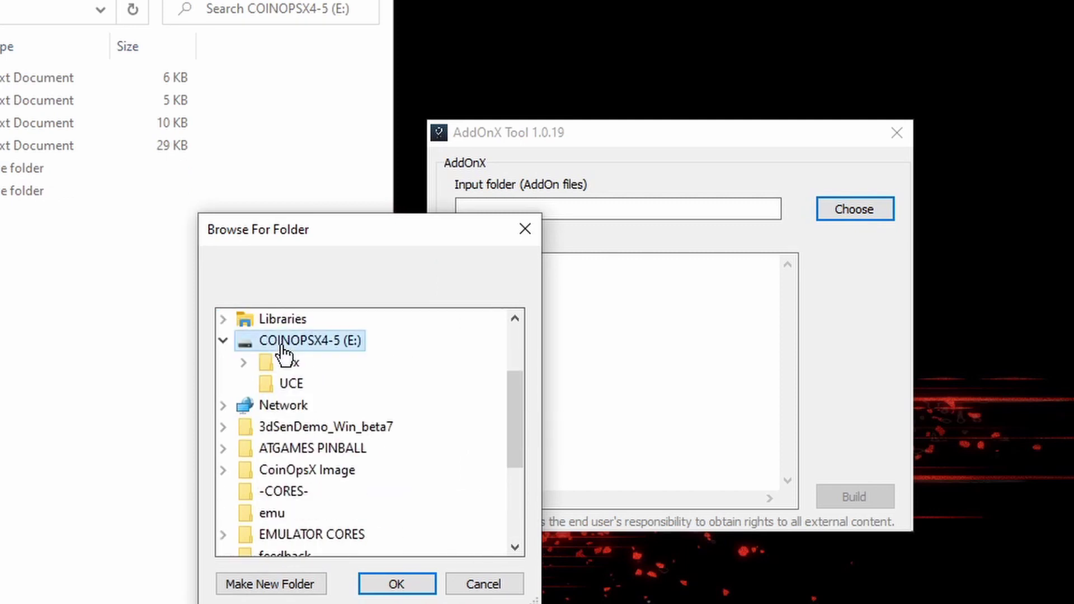
click(394, 585)
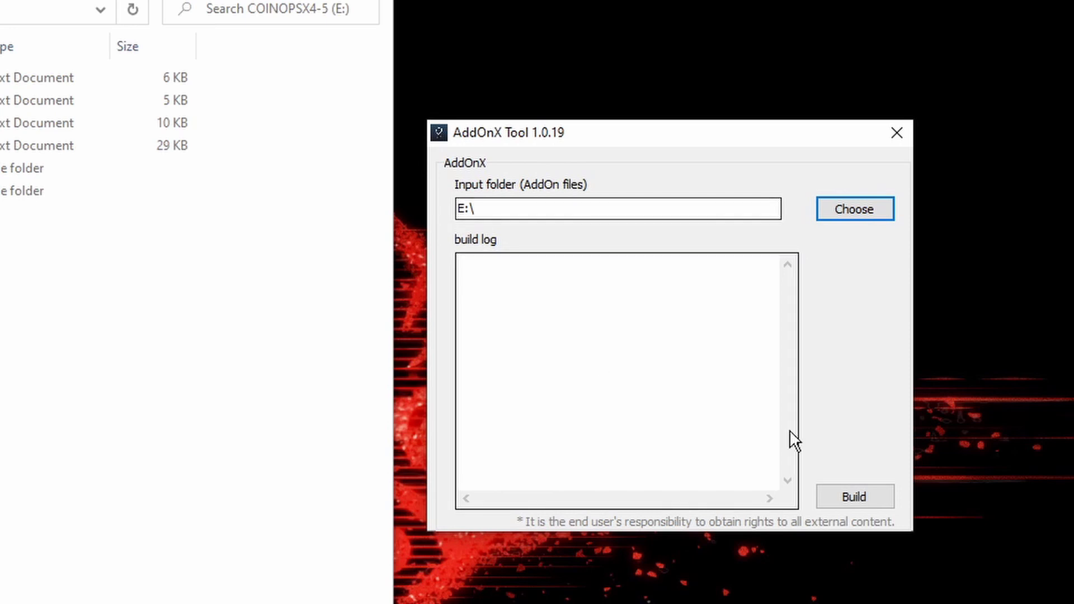
click(849, 500)
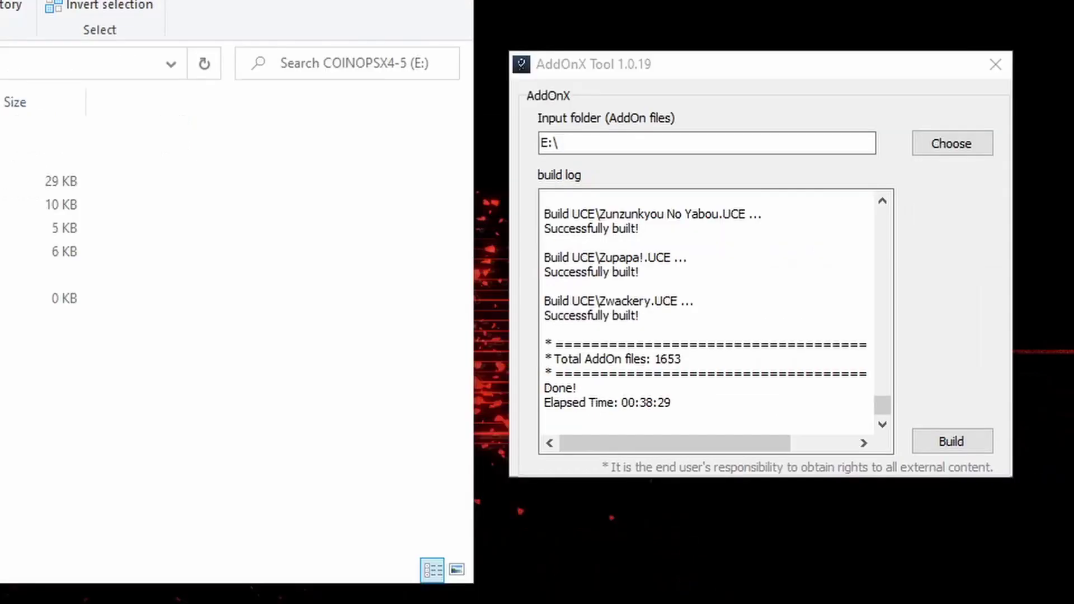
- Review the summary at the end of the build log and close the AddOnX Tool
drag(699, 65, 686, 171)
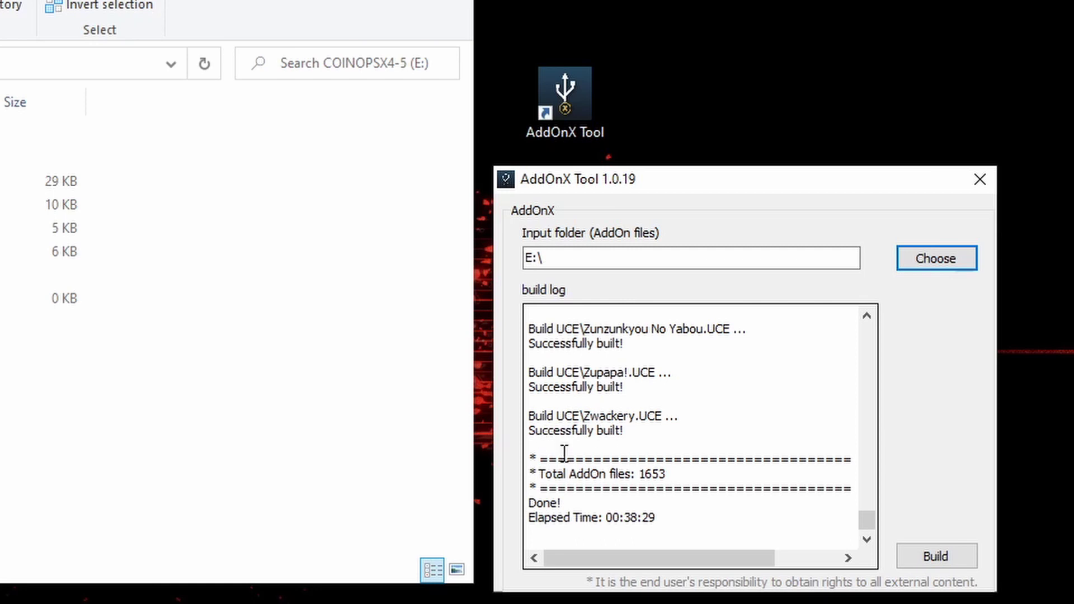
drag(530, 448, 683, 518)
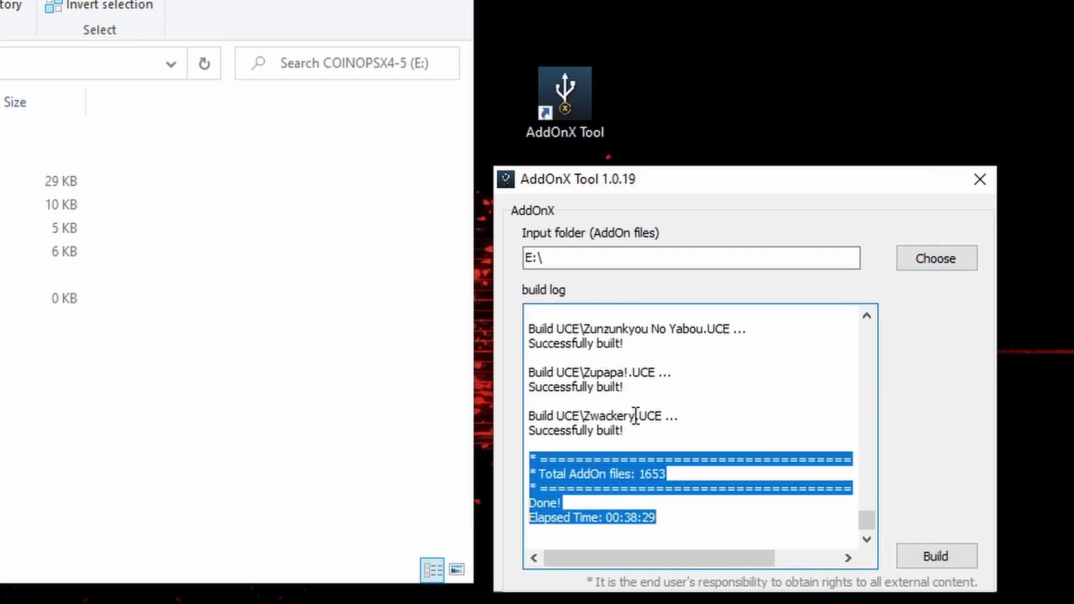
click(662, 433)
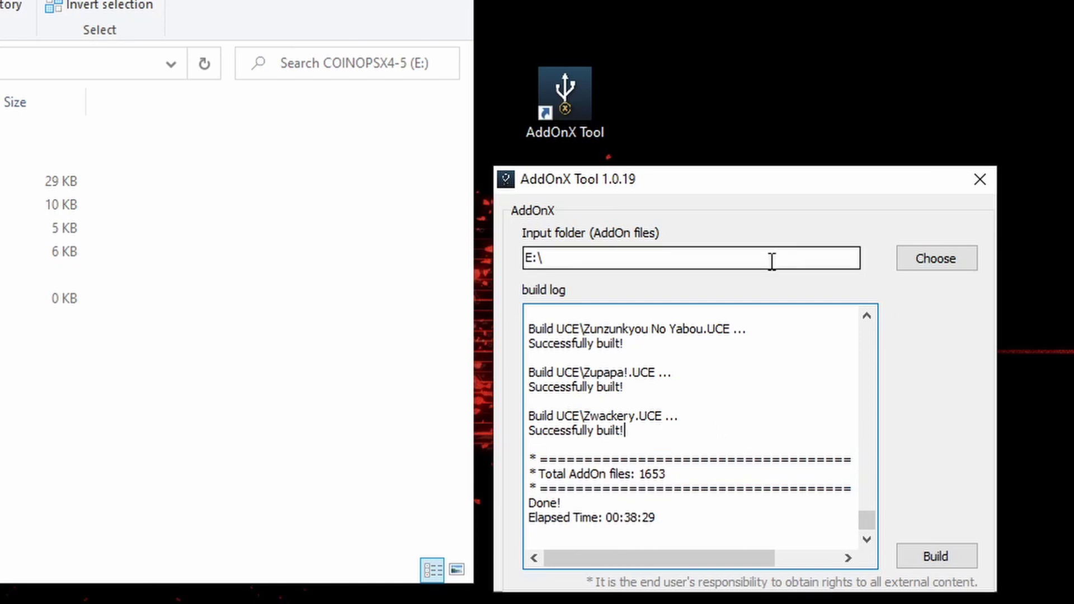
click(979, 180)
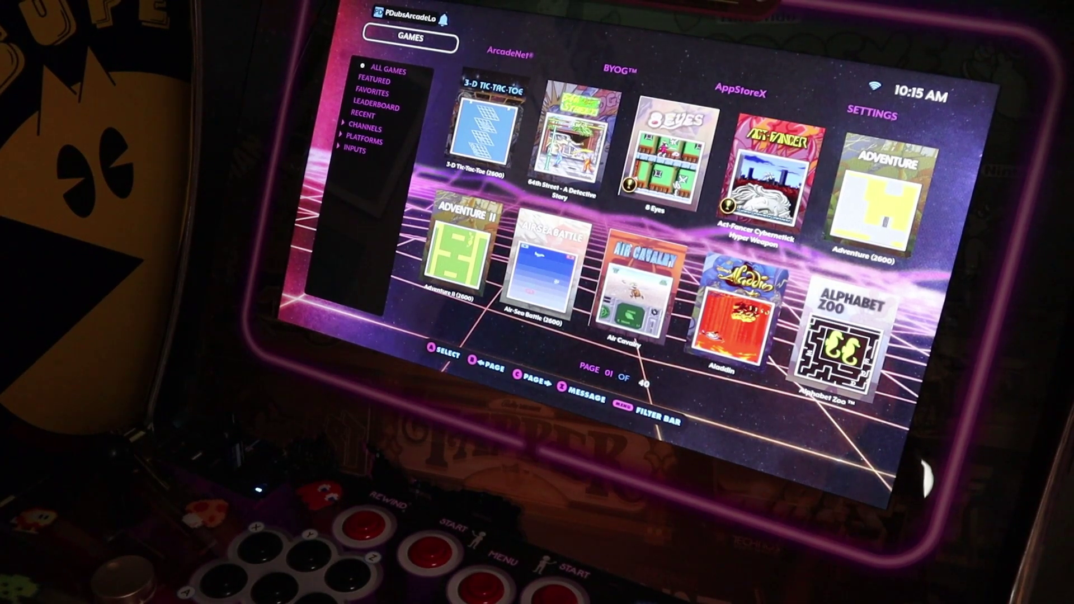
- Switch to the Legends Ultimate arcade interface and go from the Games section to Settings
key(Right)
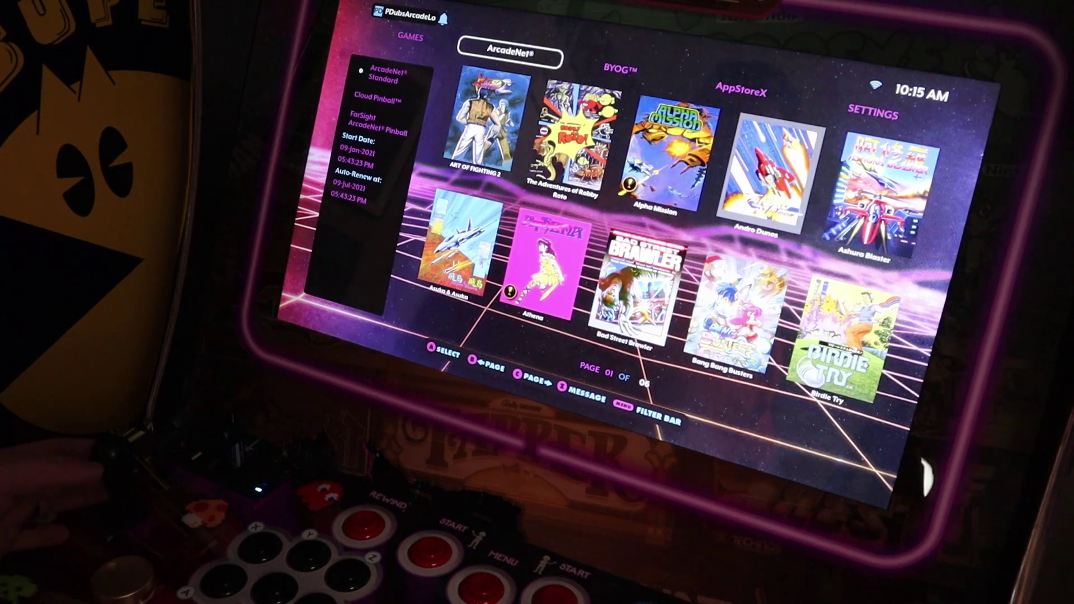
key(Right)
key(Right)
key(Right)
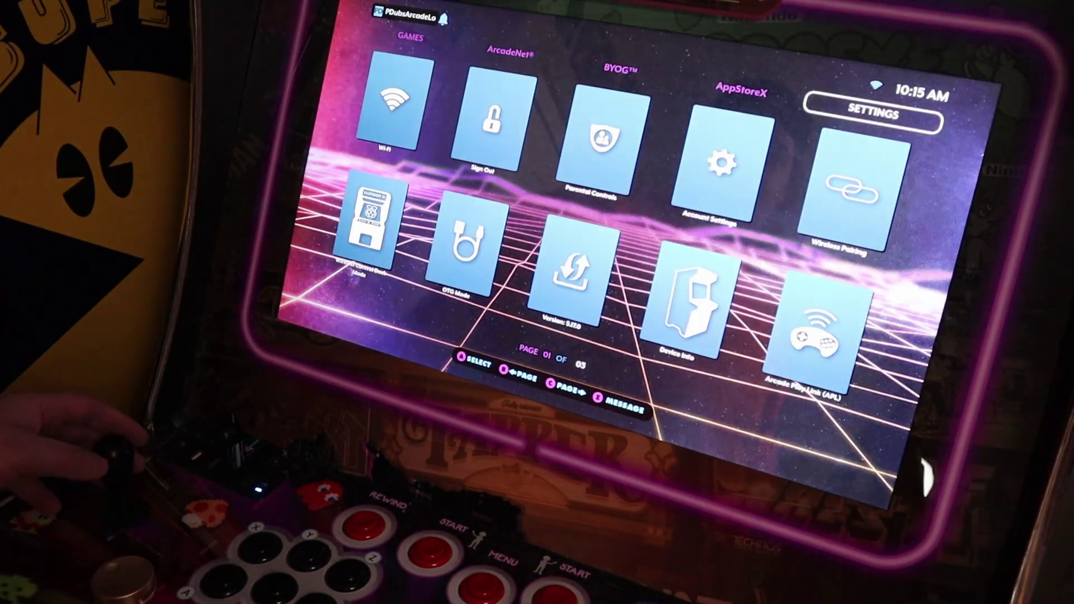
- Go to the third page of the arcade settings and open Flash Drive X
key(Down)
key(Right)
key(Right)
key(Right)
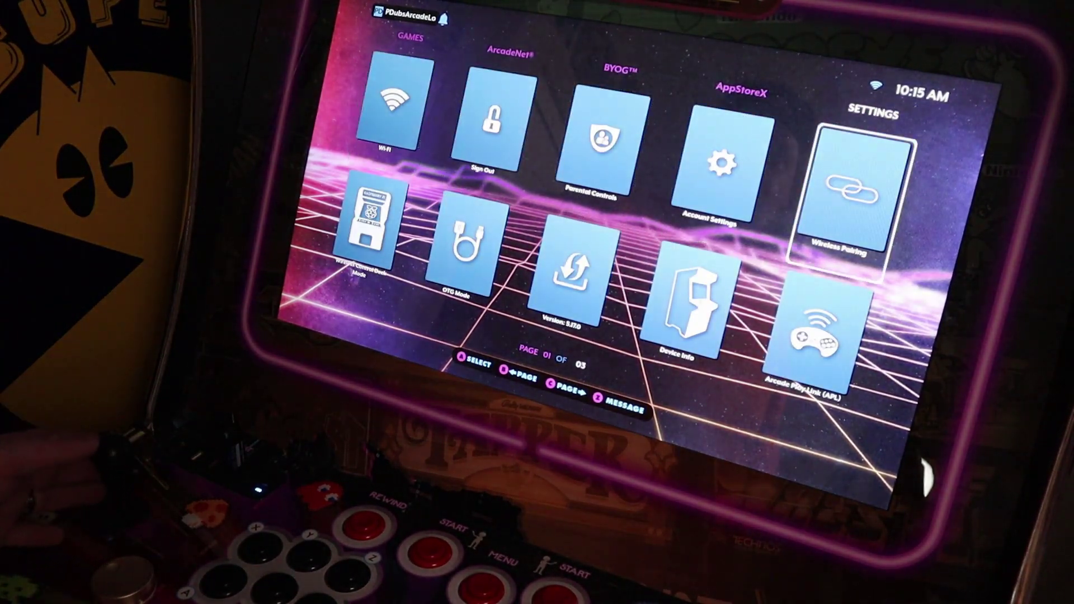
key(Right)
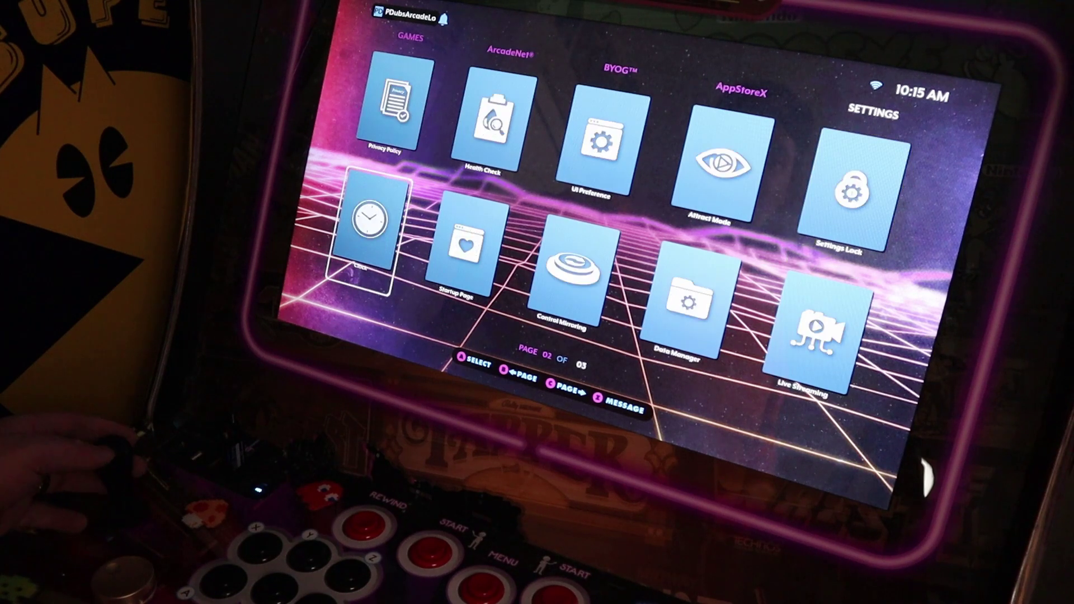
key(Right)
key(Right)
key(Right)
key(Right)
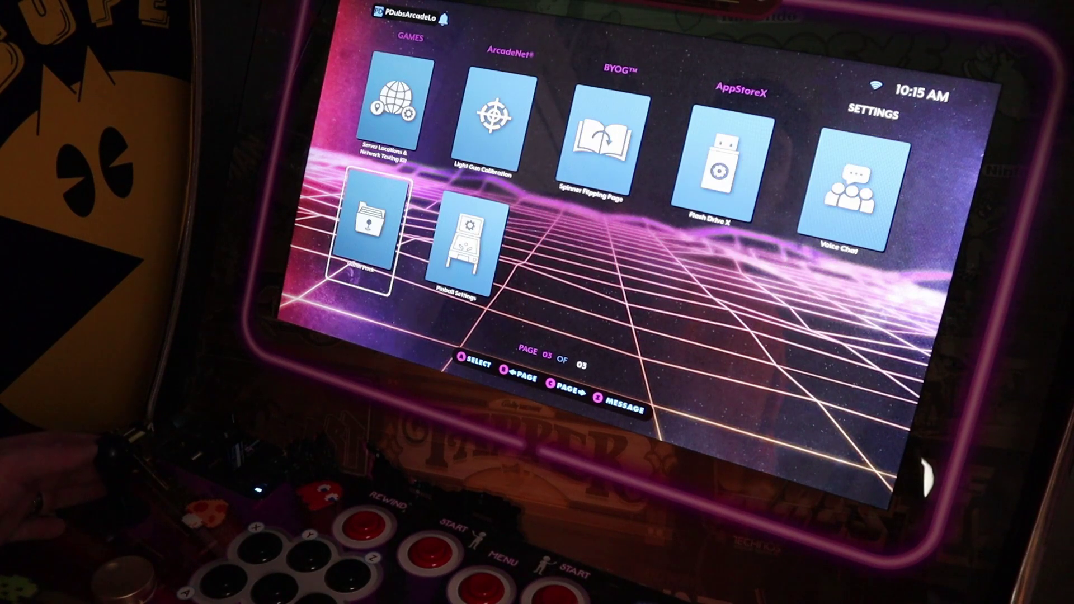
key(Right)
key(Right)
key(Right)
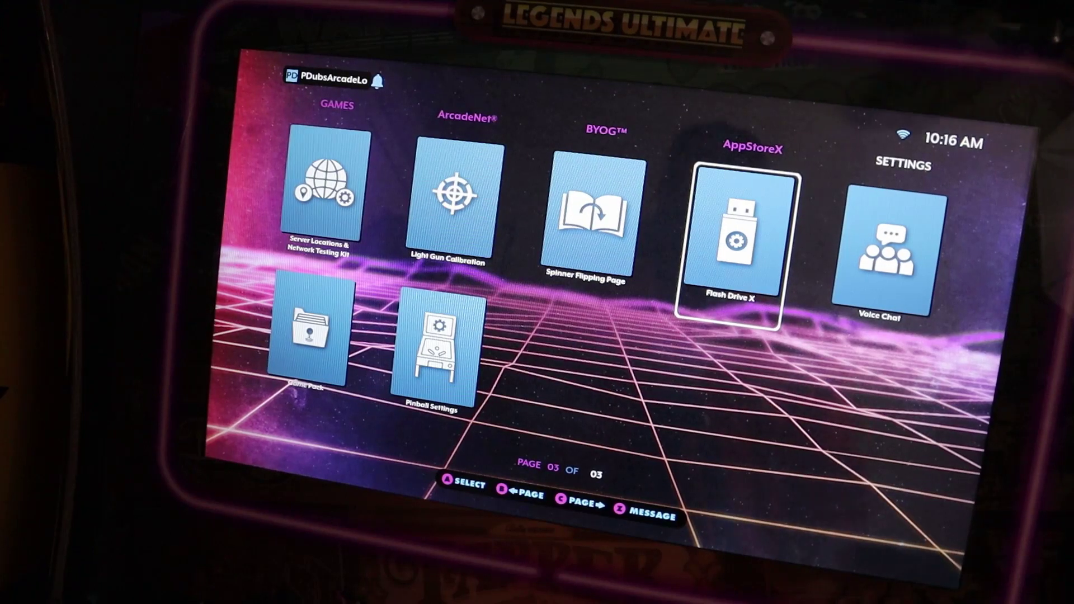
key(Return)
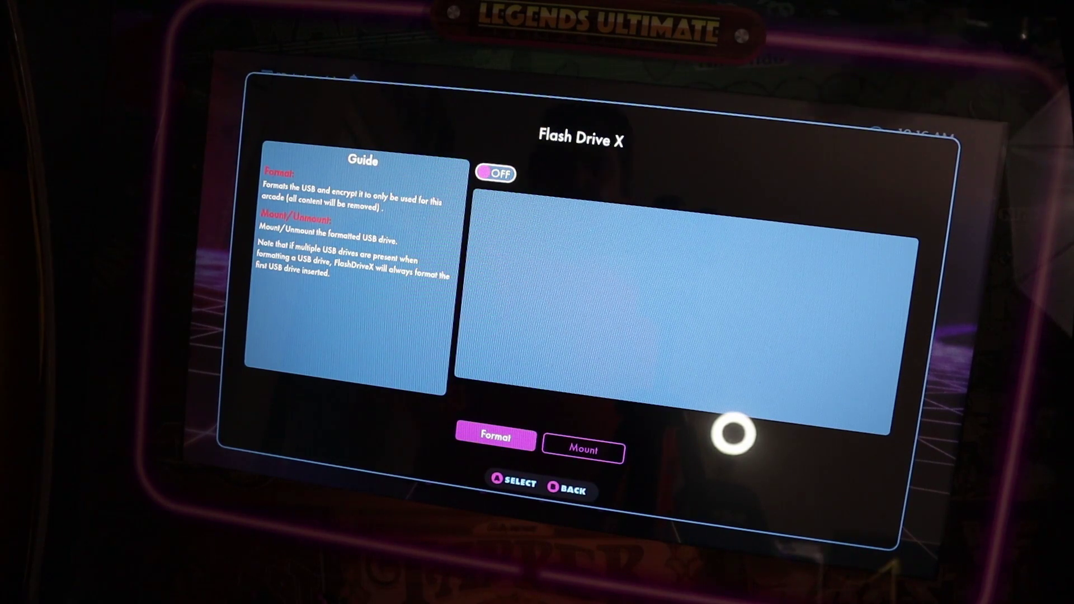
- Format the inserted USB drive with Flash Drive X, confirming the format and dismissing the completion message
key(Return)
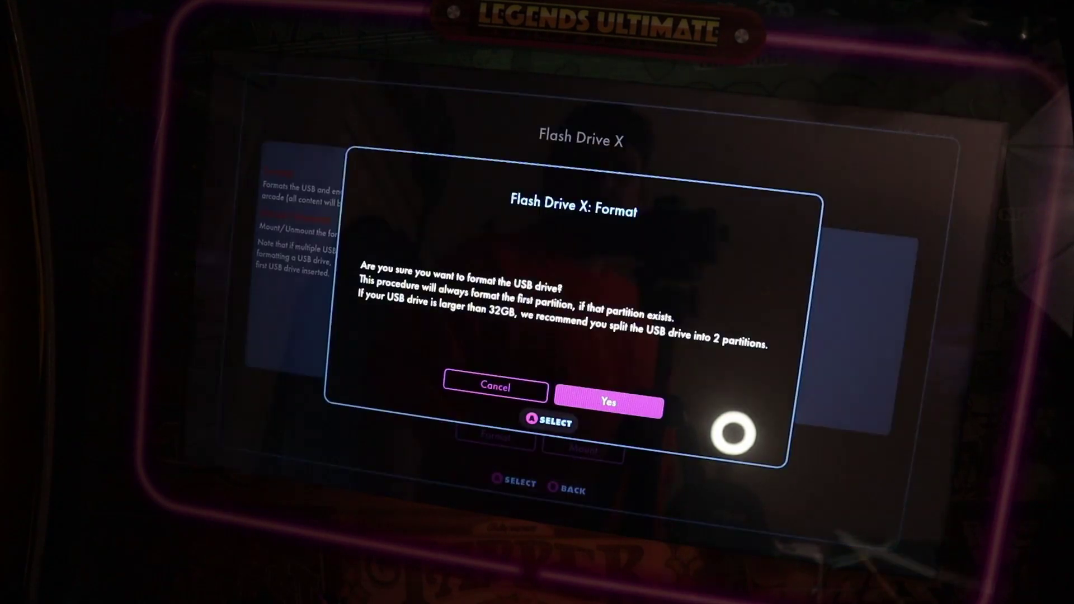
key(Left)
key(Right)
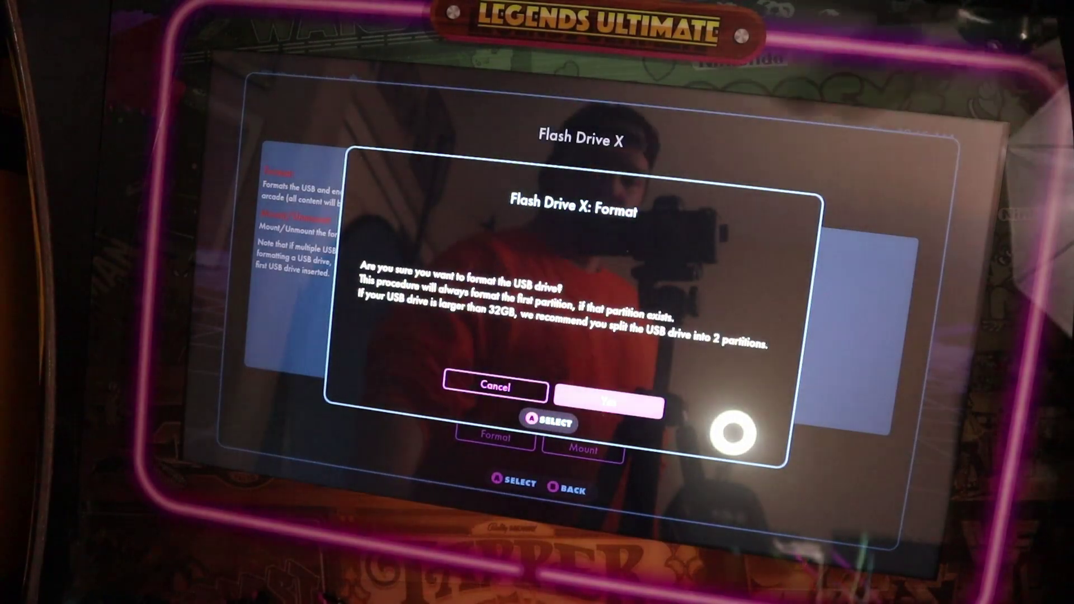
key(Return)
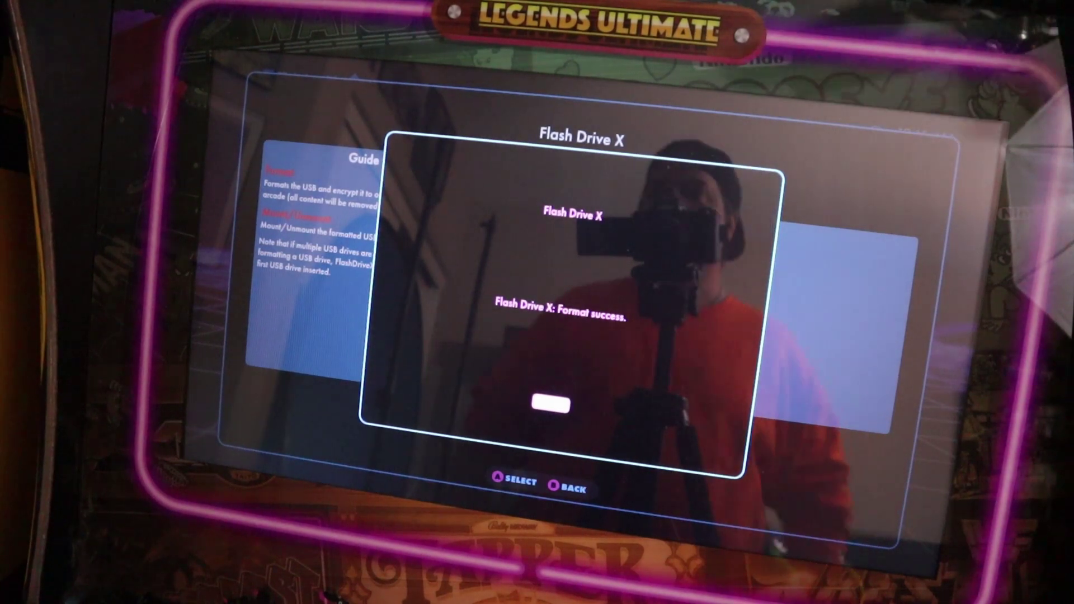
key(Return)
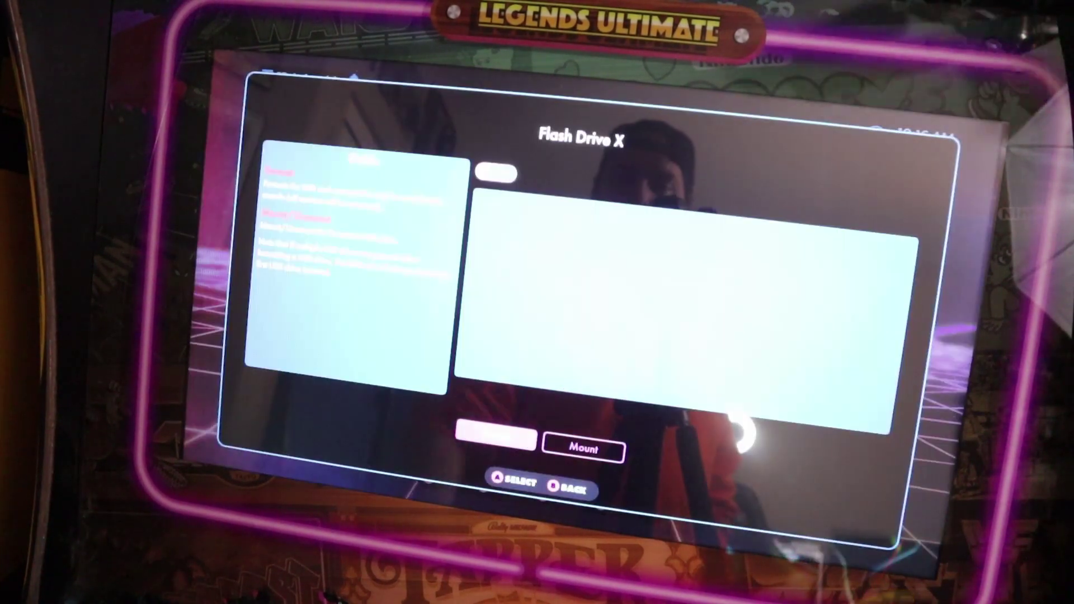
- Mount the formatted USB drive in Flash Drive X and return to the settings page
key(Right)
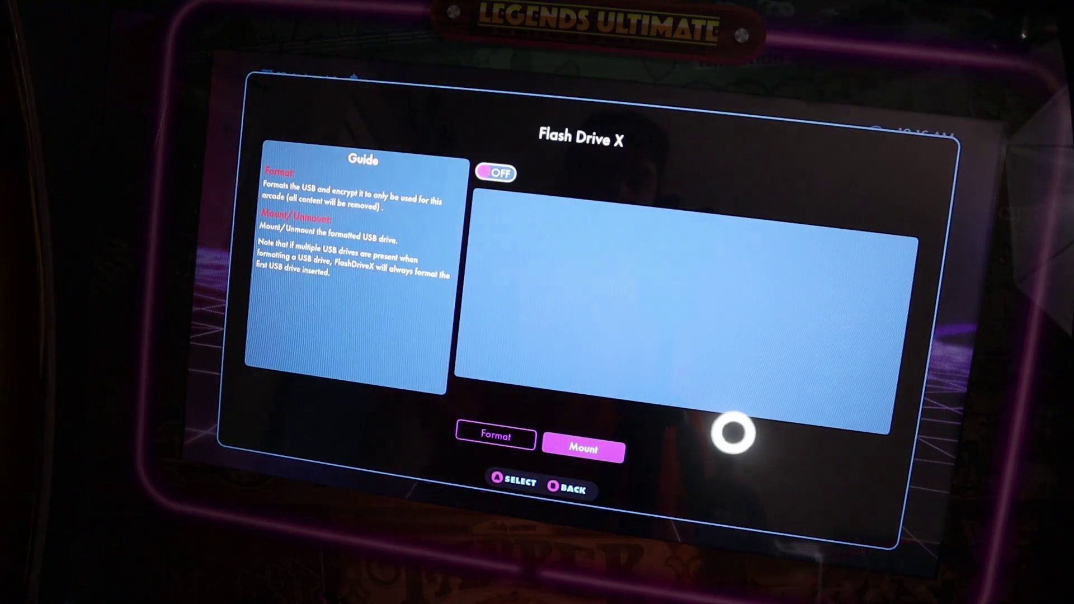
key(Return)
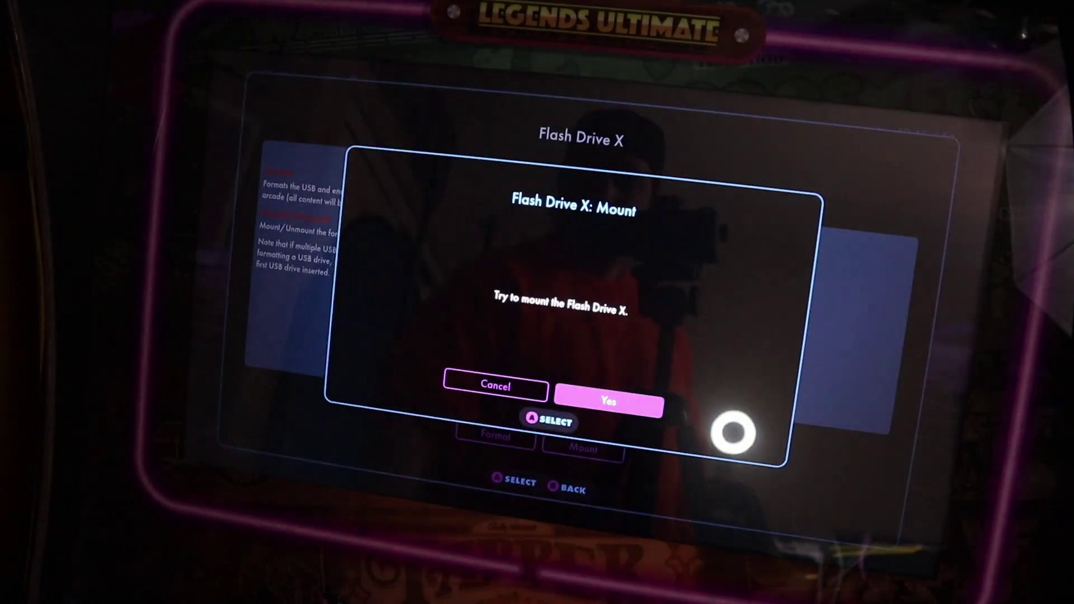
key(Return)
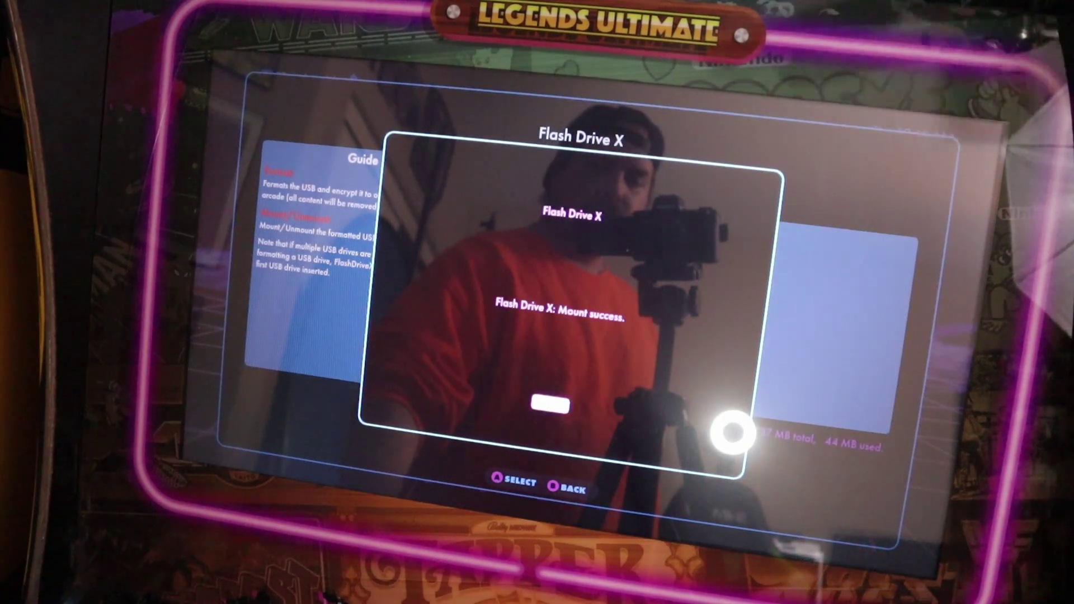
key(Return)
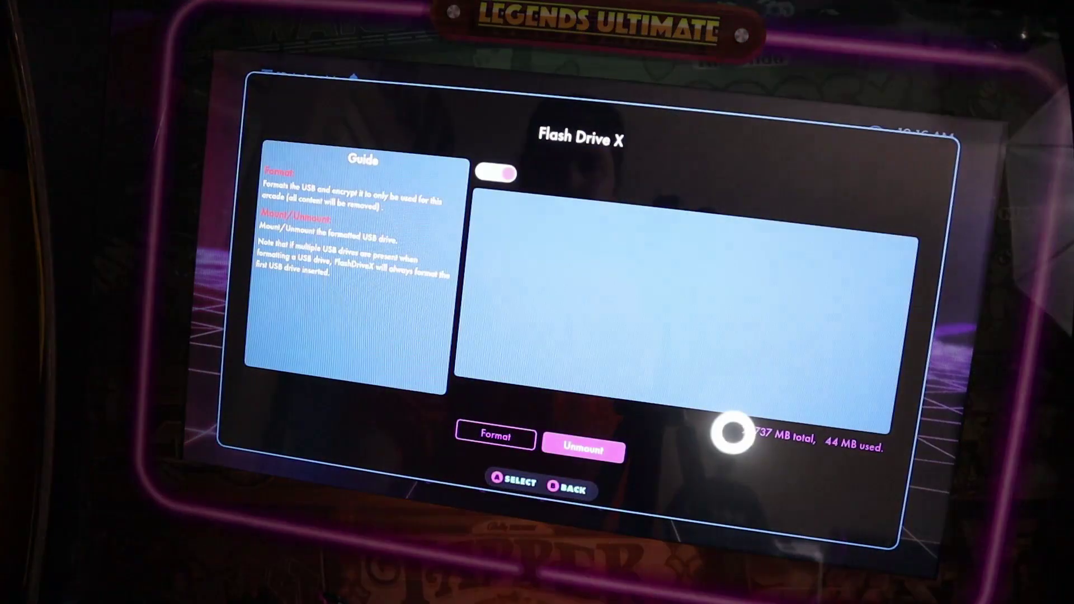
key(Escape)
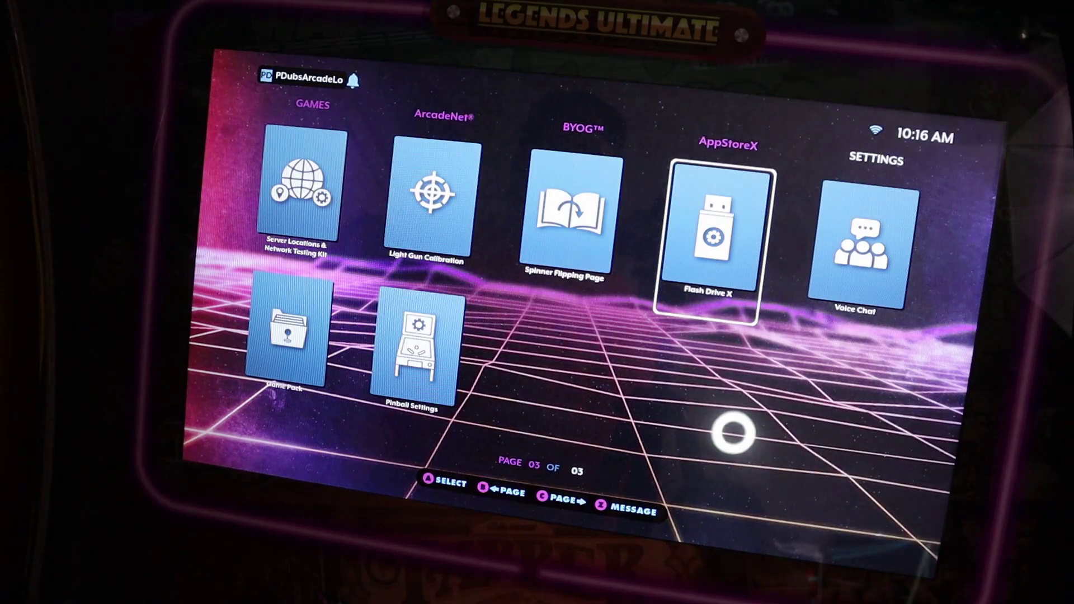